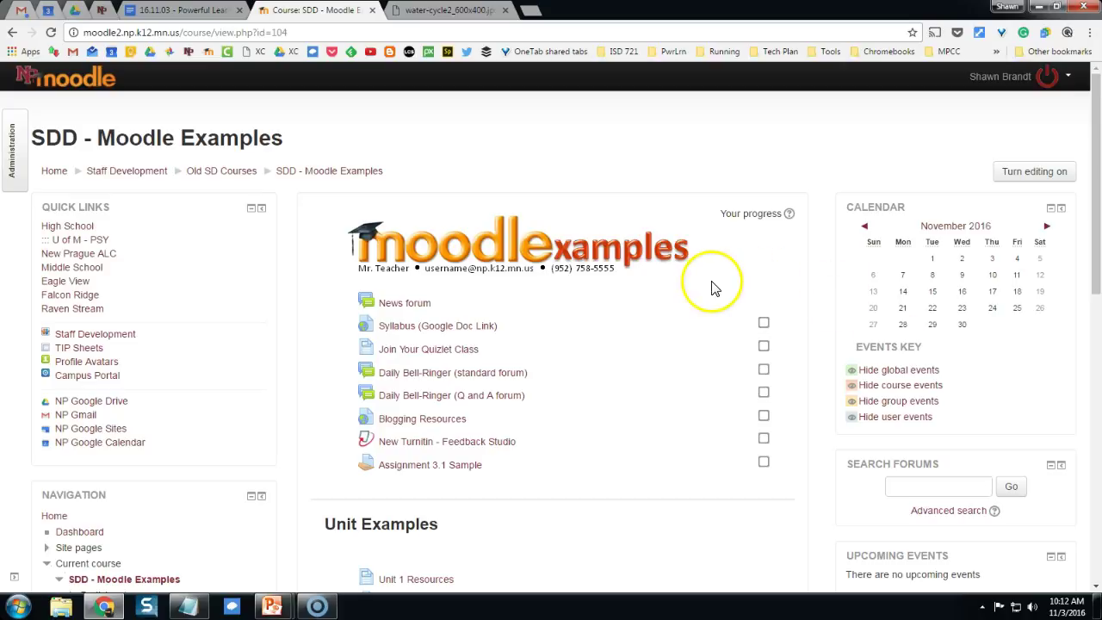
Scroll down the SDD - Moodle Examples course page to the Sample Moodle Quiz under Unit Examples
{"action": "scroll", "coordinate": [680, 286], "scroll_direction": "down", "scroll_amount": 3}
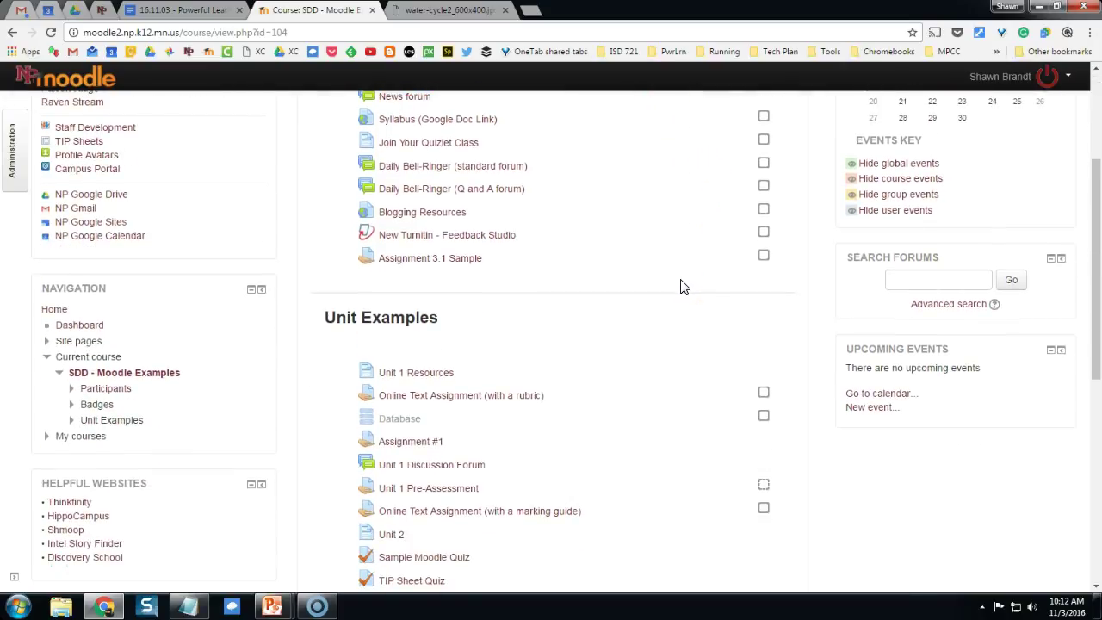
{"action": "scroll", "coordinate": [680, 286], "scroll_direction": "down", "scroll_amount": 1}
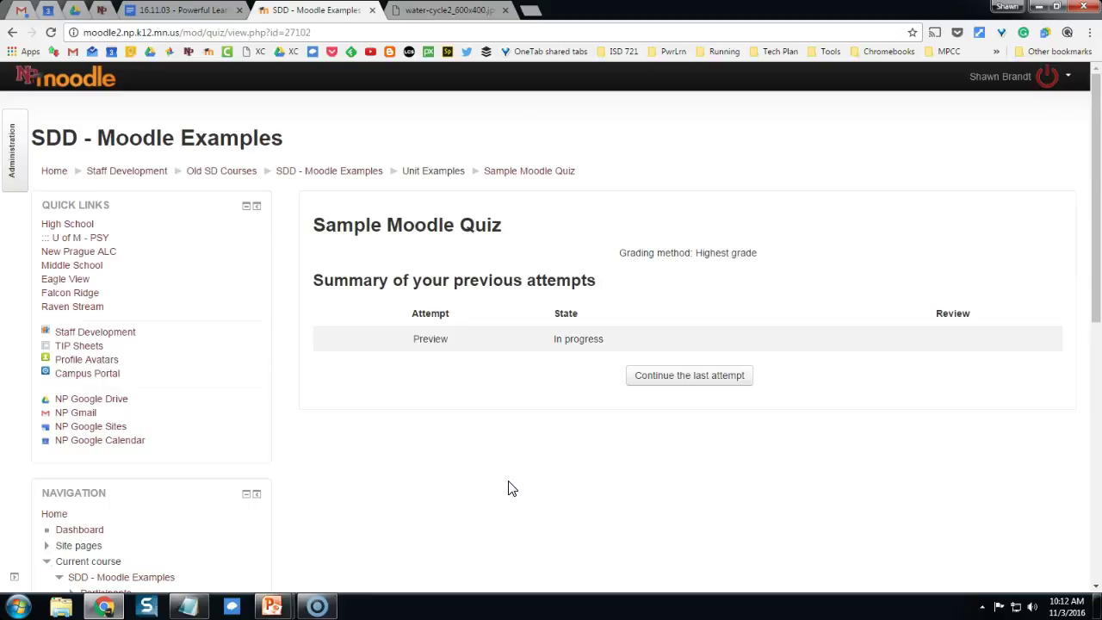
Go to Quiz administration > Edit quiz for the Sample Moodle Quiz
{"action": "left_click", "coordinate": [17, 167]}
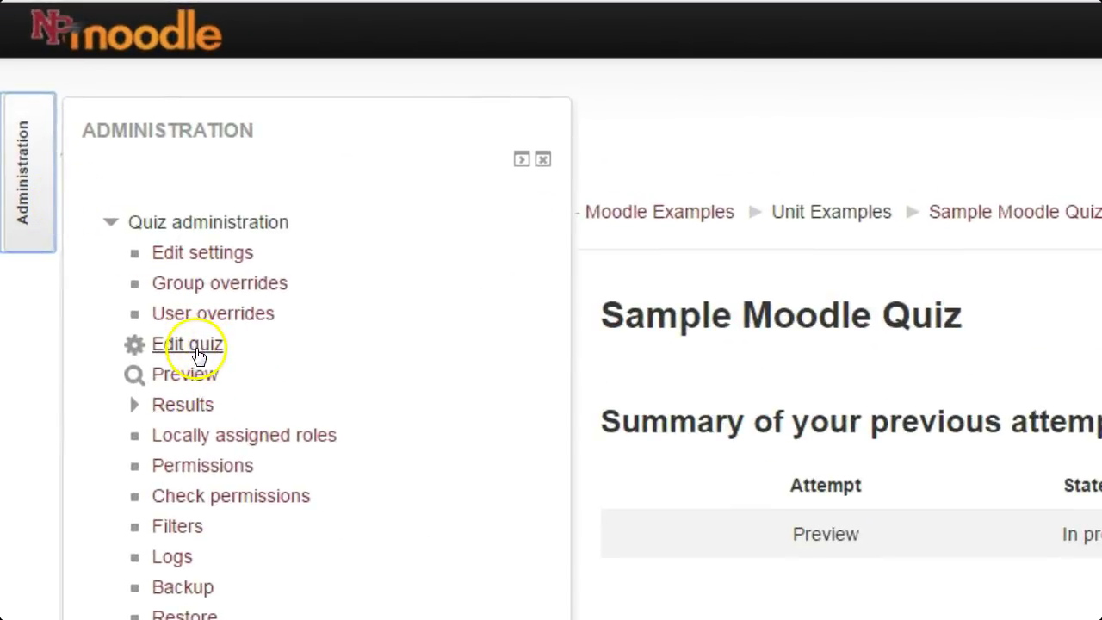
{"action": "left_click", "coordinate": [198, 355]}
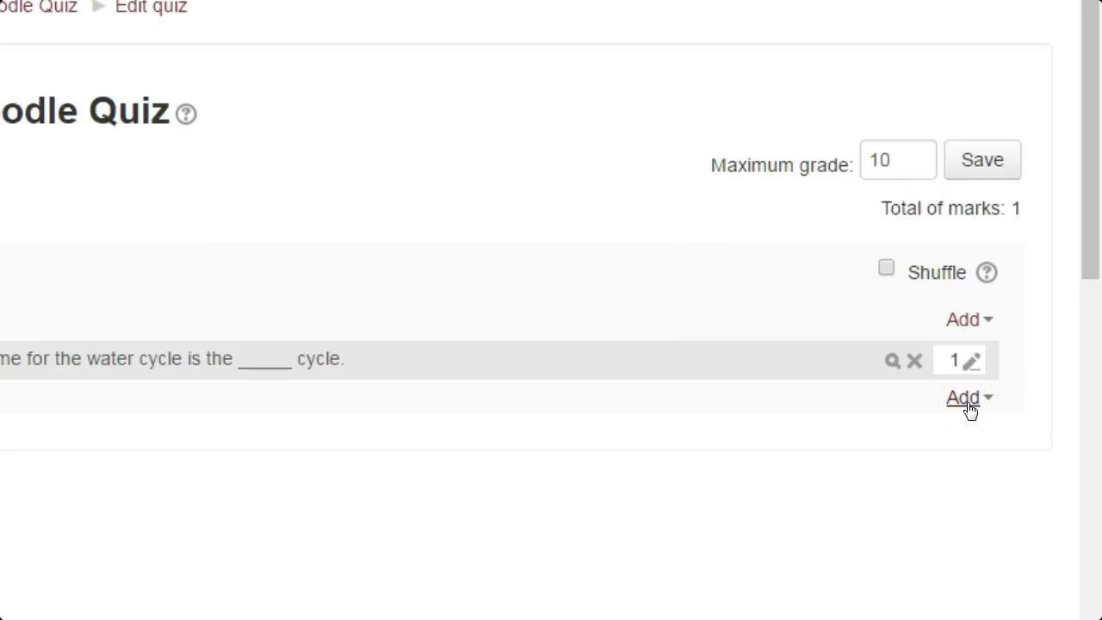
Add a new question of type Drag and drop onto image to the quiz
{"action": "left_click", "coordinate": [967, 398]}
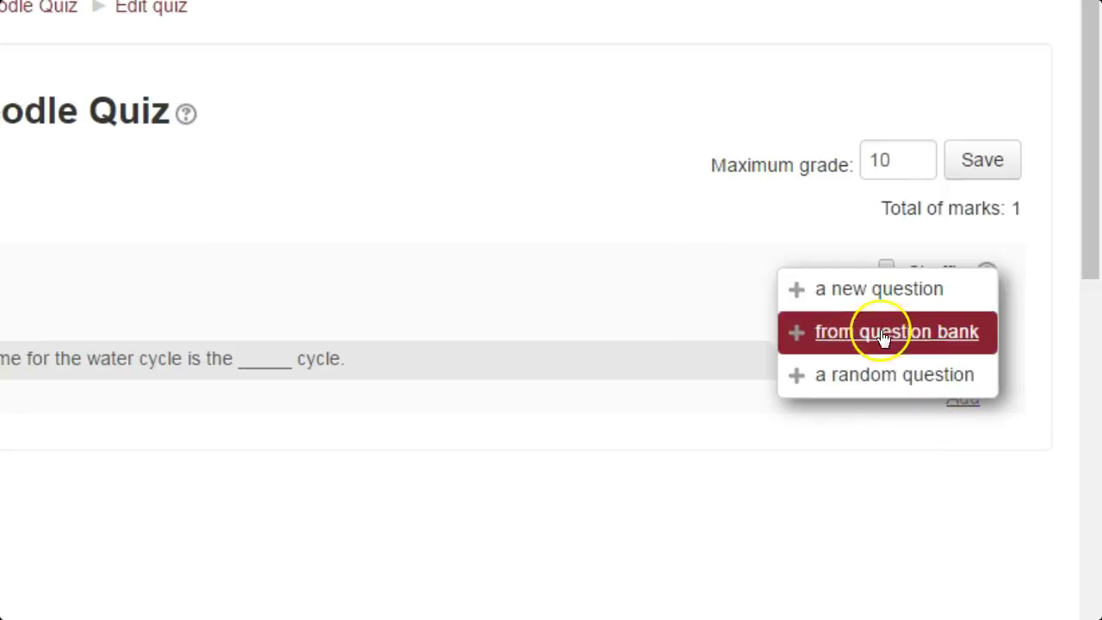
{"action": "left_click", "coordinate": [890, 295]}
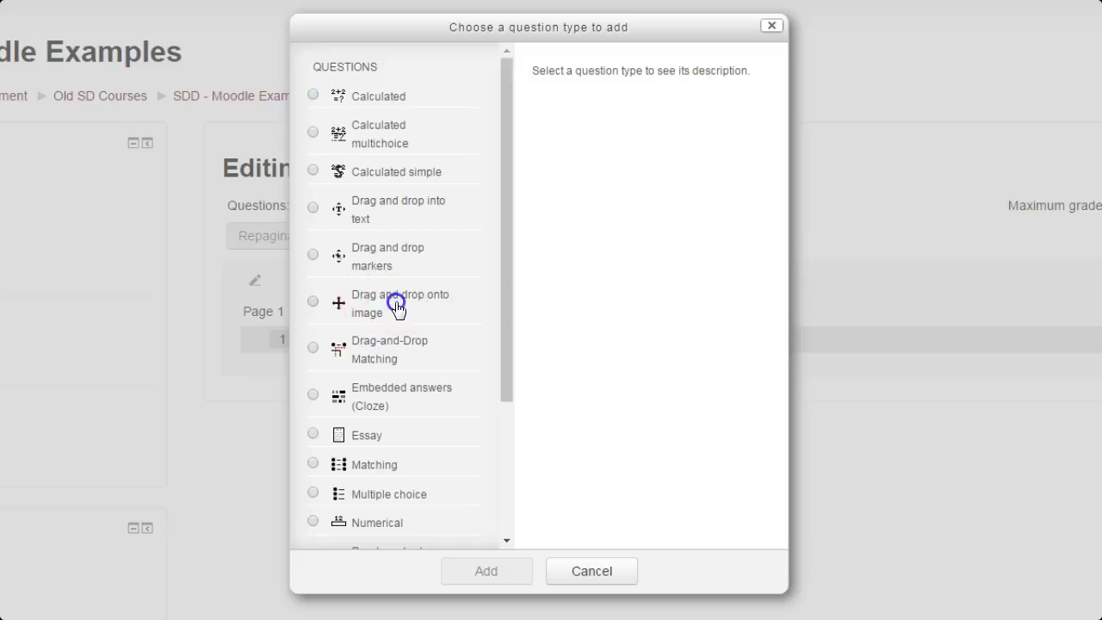
{"action": "left_click", "coordinate": [396, 303]}
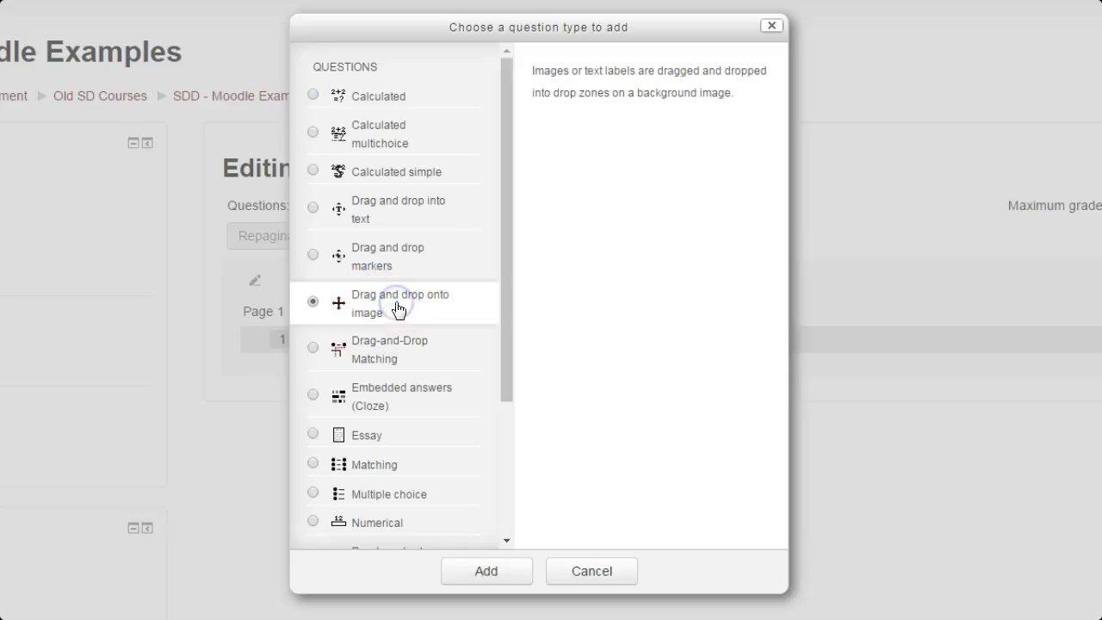
{"action": "left_click", "coordinate": [515, 577]}
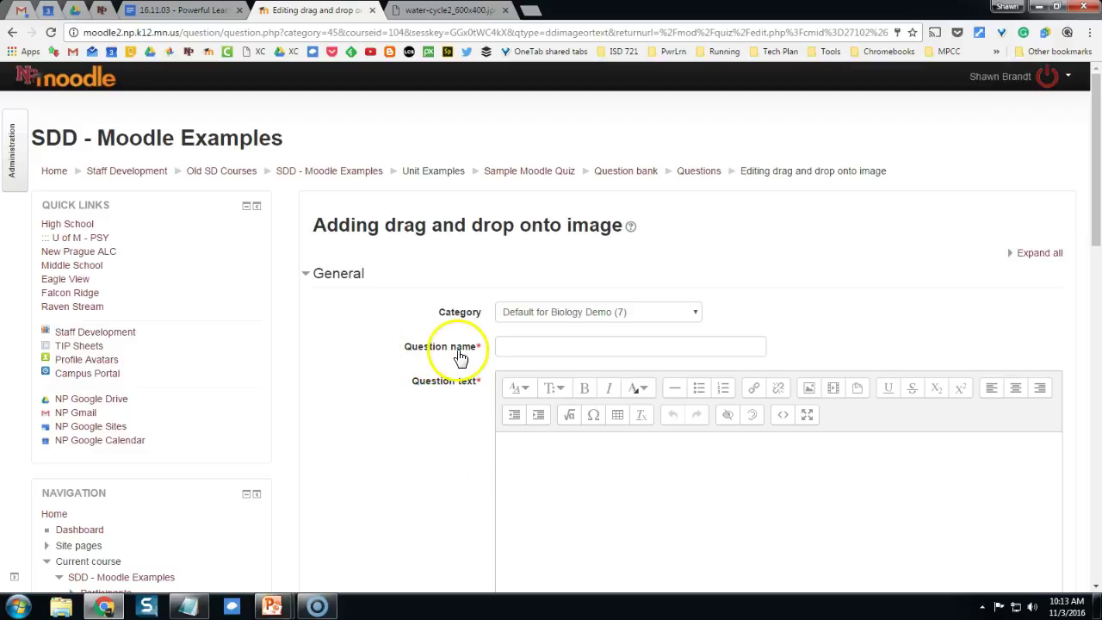
Name the question 'water cycle'
{"action": "left_click", "coordinate": [515, 351]}
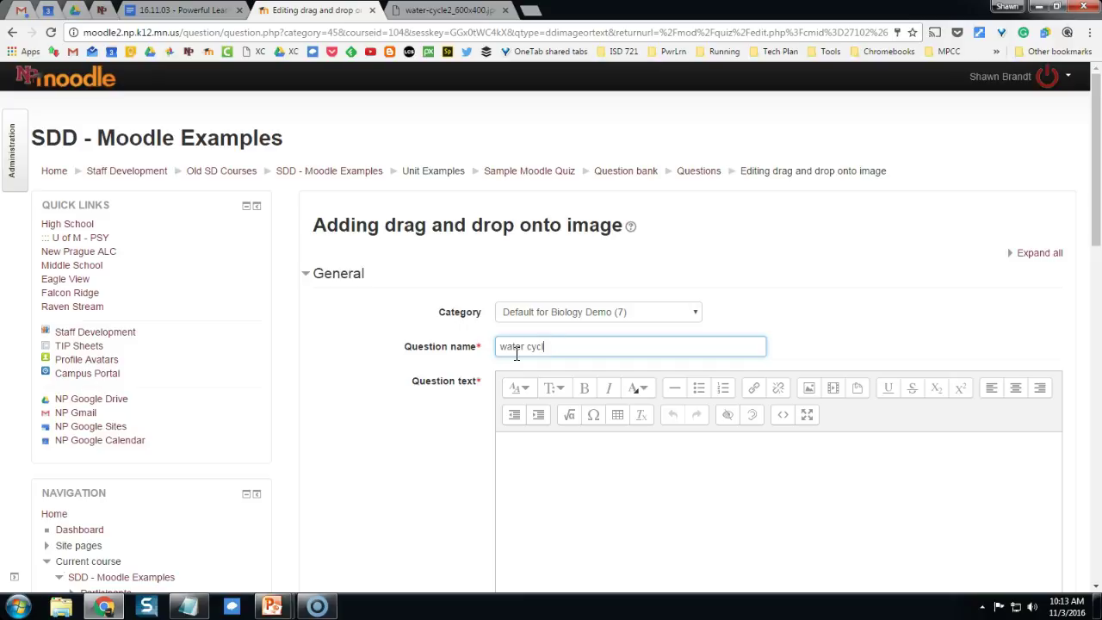
{"action": "left_click", "coordinate": [426, 404]}
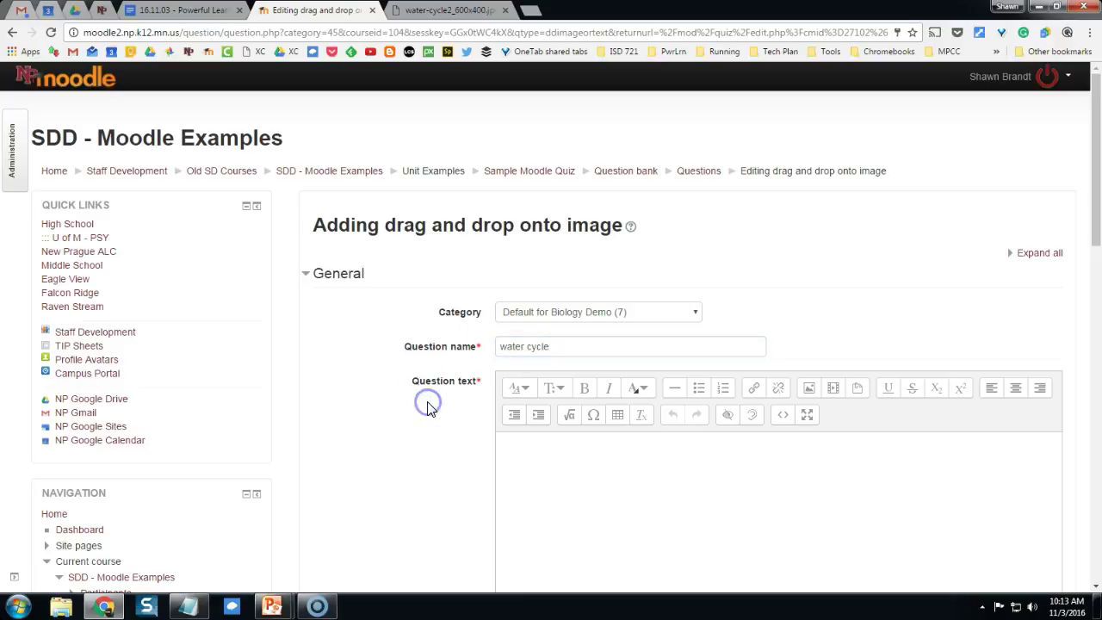
{"action": "scroll", "coordinate": [447, 376], "scroll_direction": "down", "scroll_amount": 1}
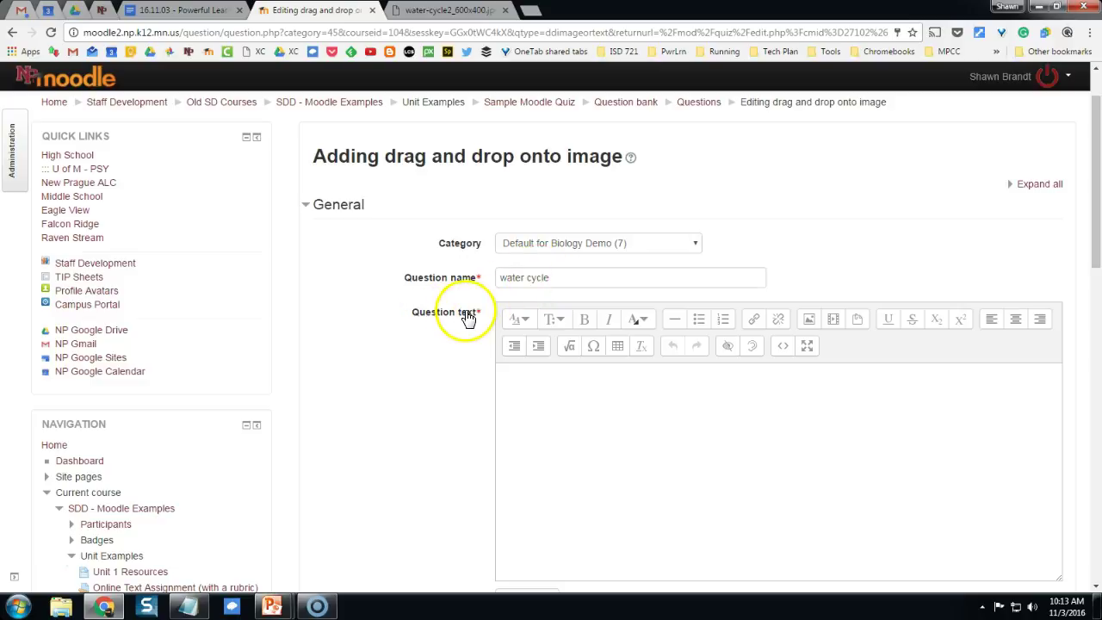
{"action": "scroll", "coordinate": [456, 359], "scroll_direction": "down", "scroll_amount": 2}
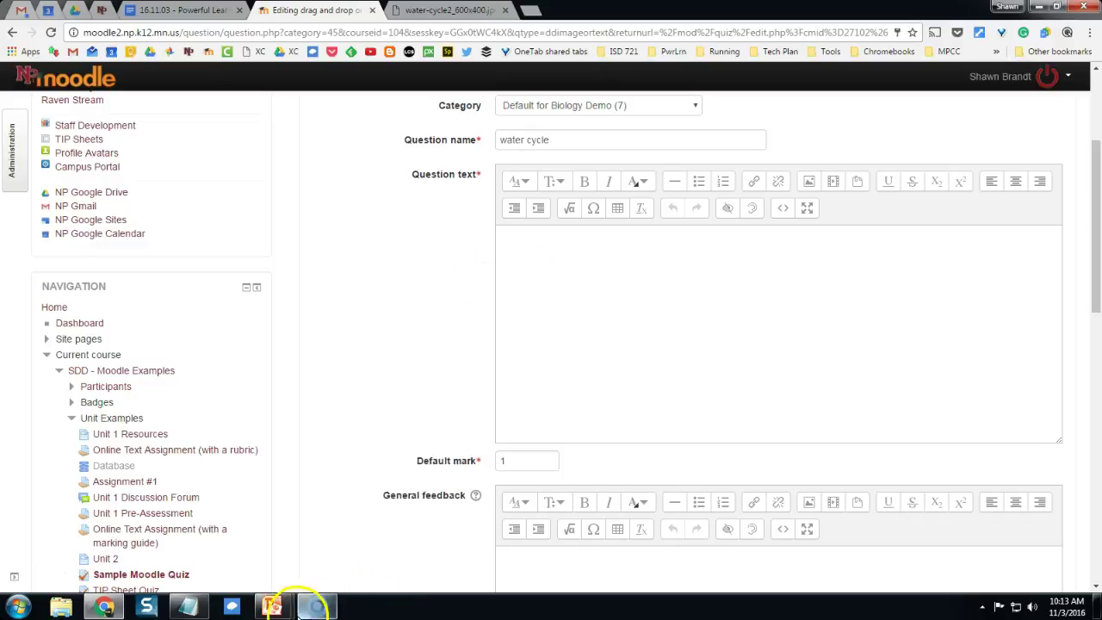
Paste 'Label each stage of the water cycle.' as the question text
{"action": "left_click", "coordinate": [614, 248]}
{"action": "type", "text": "Label each stage of the water cycle."}
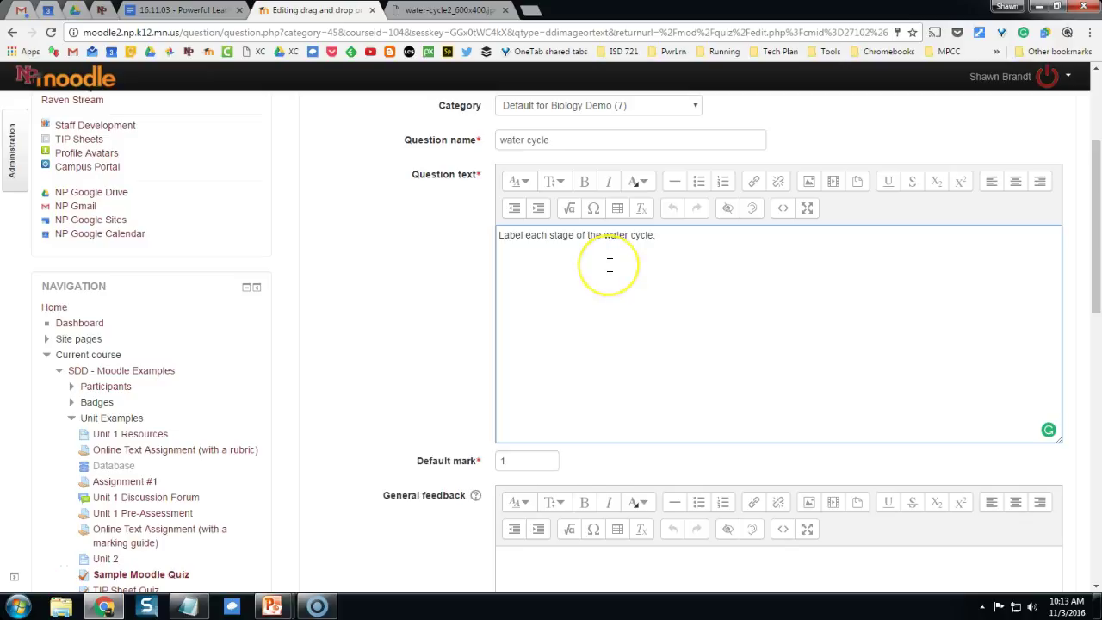
{"action": "scroll", "coordinate": [609, 265], "scroll_direction": "down", "scroll_amount": 4}
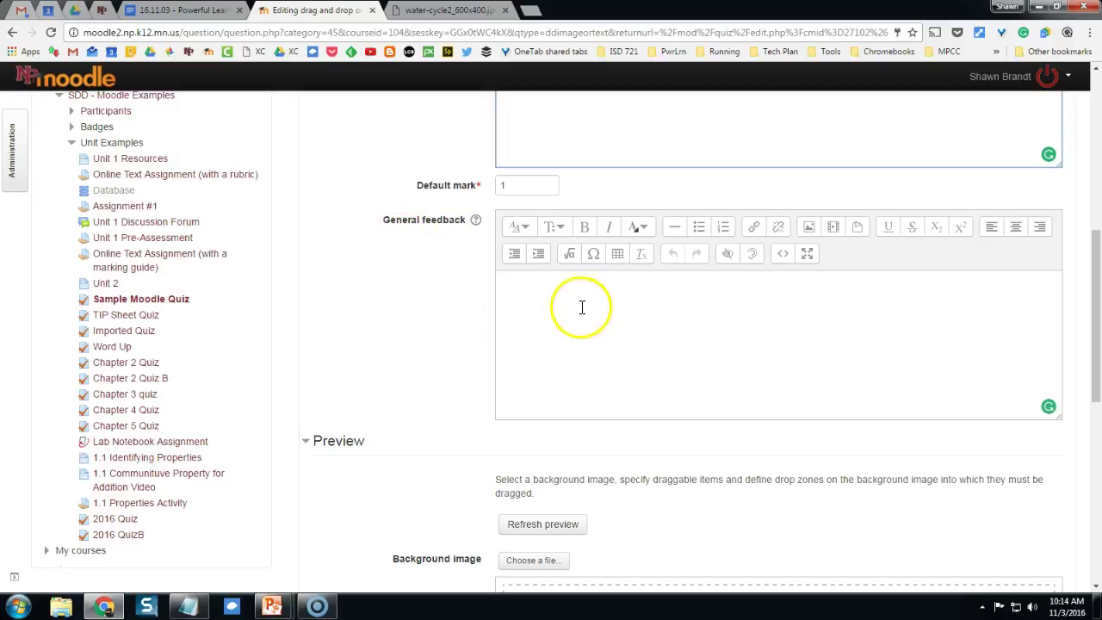
{"action": "scroll", "coordinate": [402, 313], "scroll_direction": "down", "scroll_amount": 2}
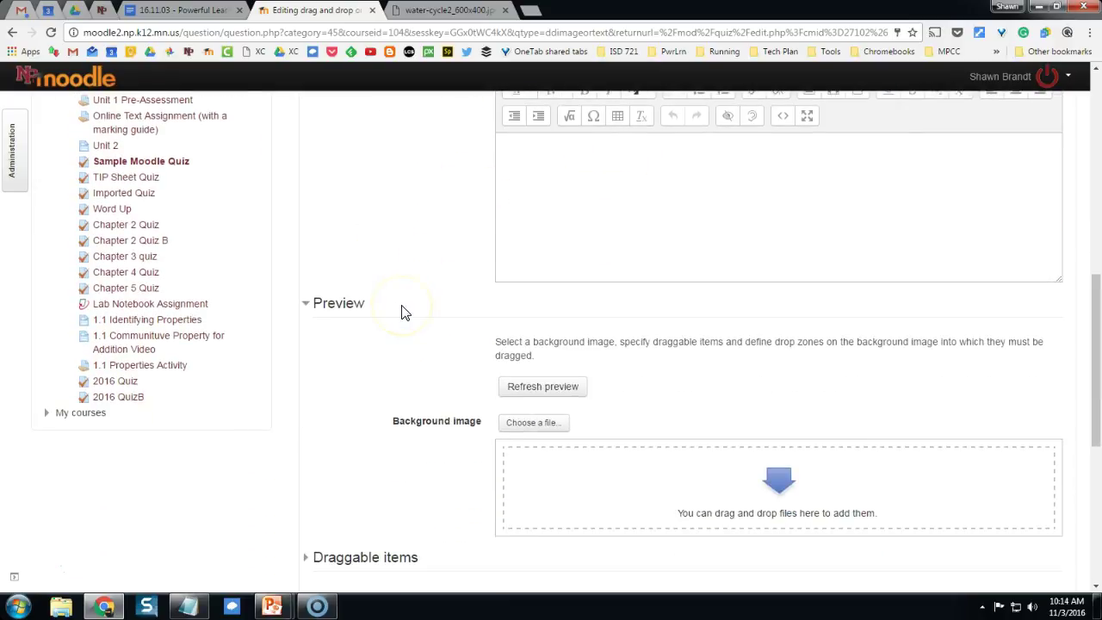
{"action": "scroll", "coordinate": [401, 313], "scroll_direction": "up", "scroll_amount": 10}
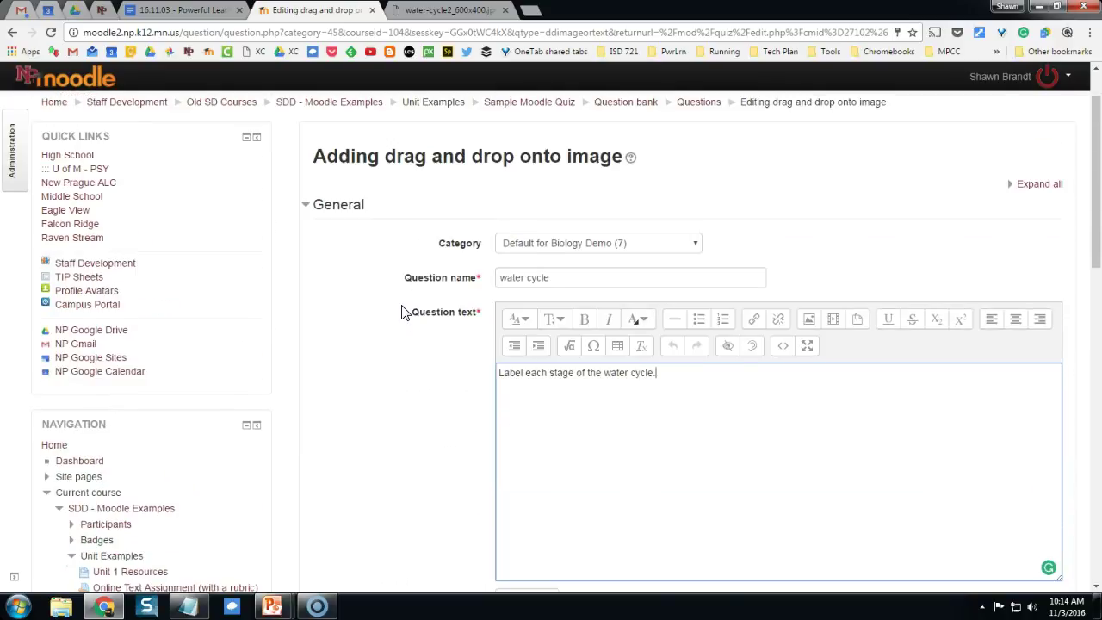
{"action": "scroll", "coordinate": [401, 313], "scroll_direction": "up", "scroll_amount": 1}
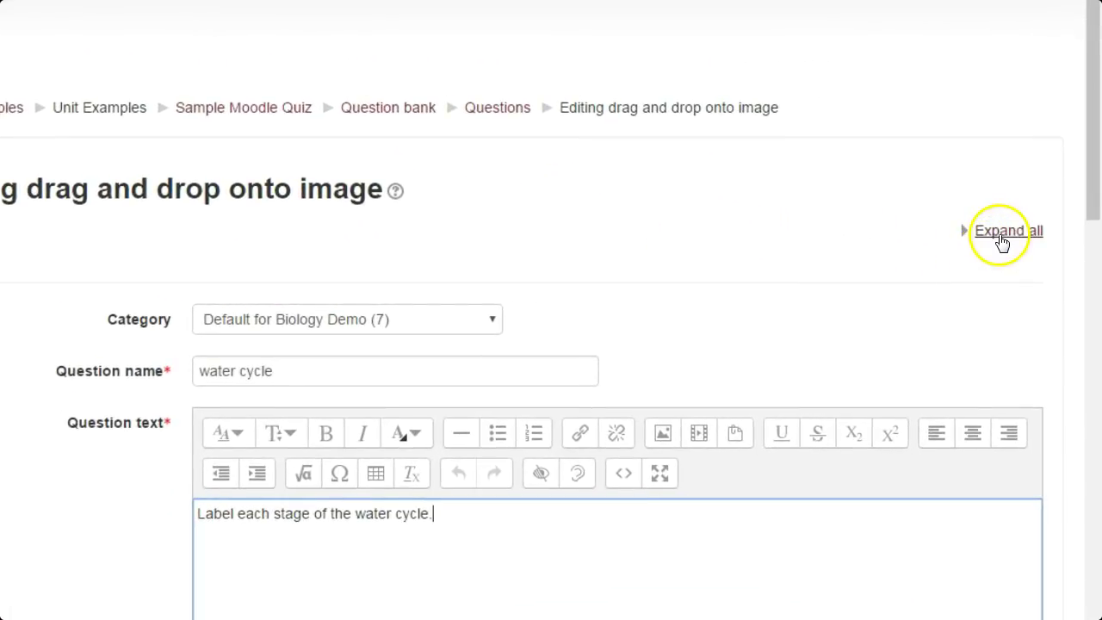
Expand all form sections and check the water-cycle image in the other browser tab
{"action": "left_click", "coordinate": [1002, 241]}
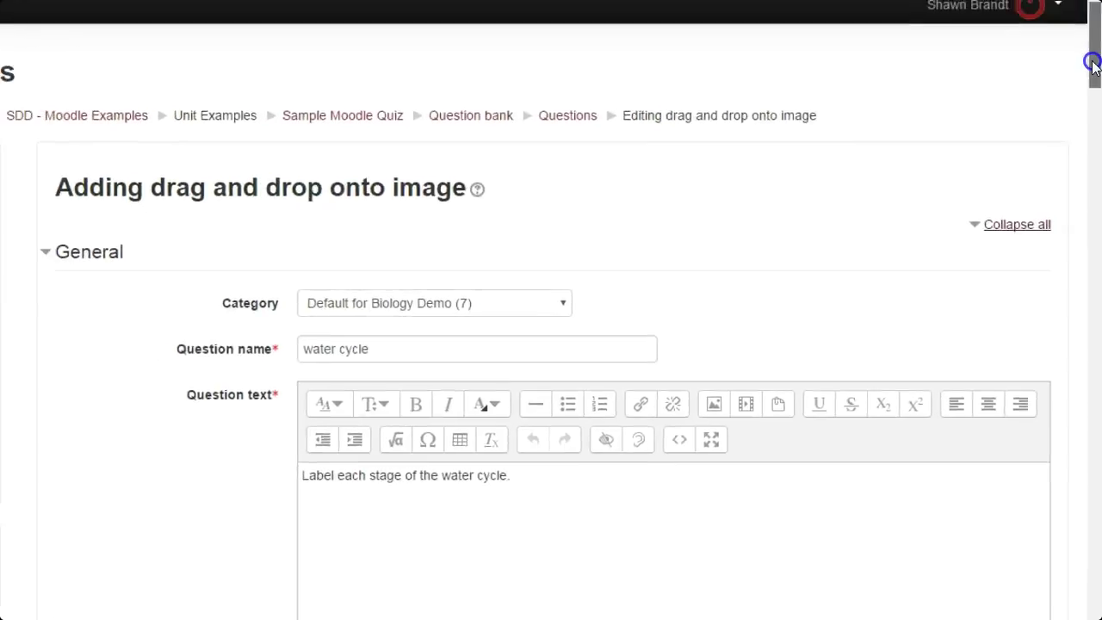
{"action": "left_click_drag", "start_coordinate": [1093, 25], "coordinate": [1096, 211]}
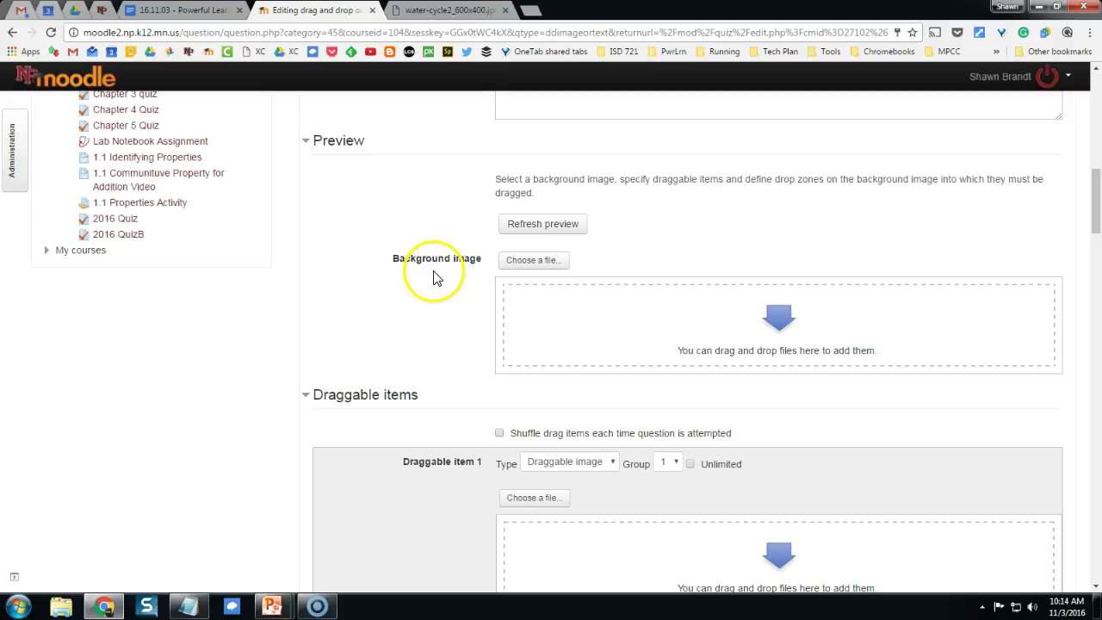
{"action": "left_click", "coordinate": [439, 12]}
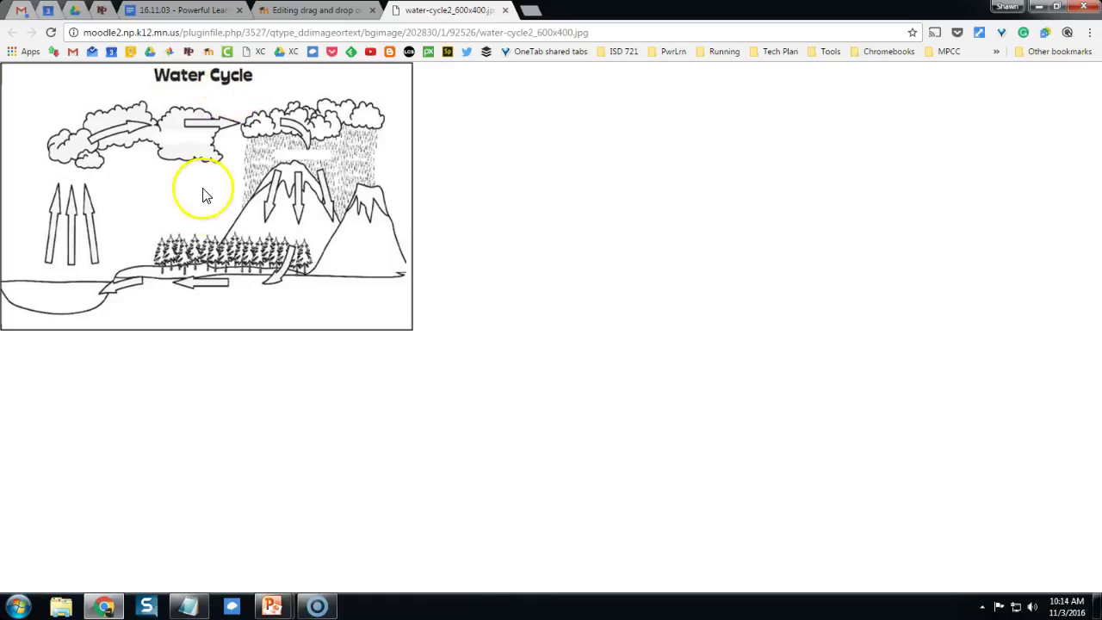
{"action": "left_click", "coordinate": [319, 11]}
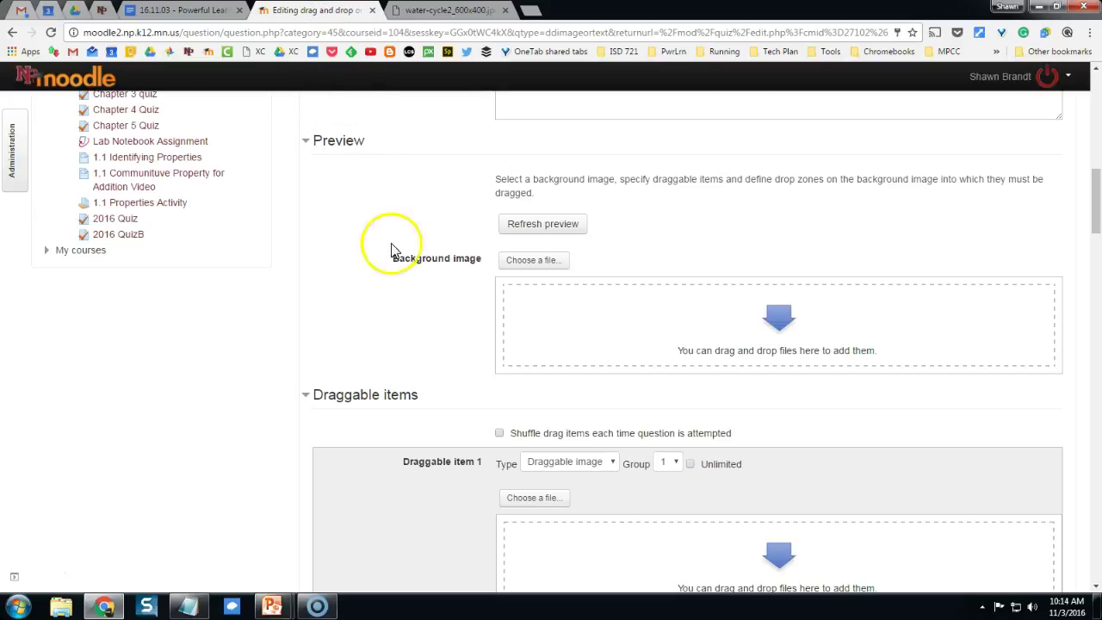
Upload water-cycle2.jpg from the computer as the question's background image
{"action": "left_click", "coordinate": [535, 260]}
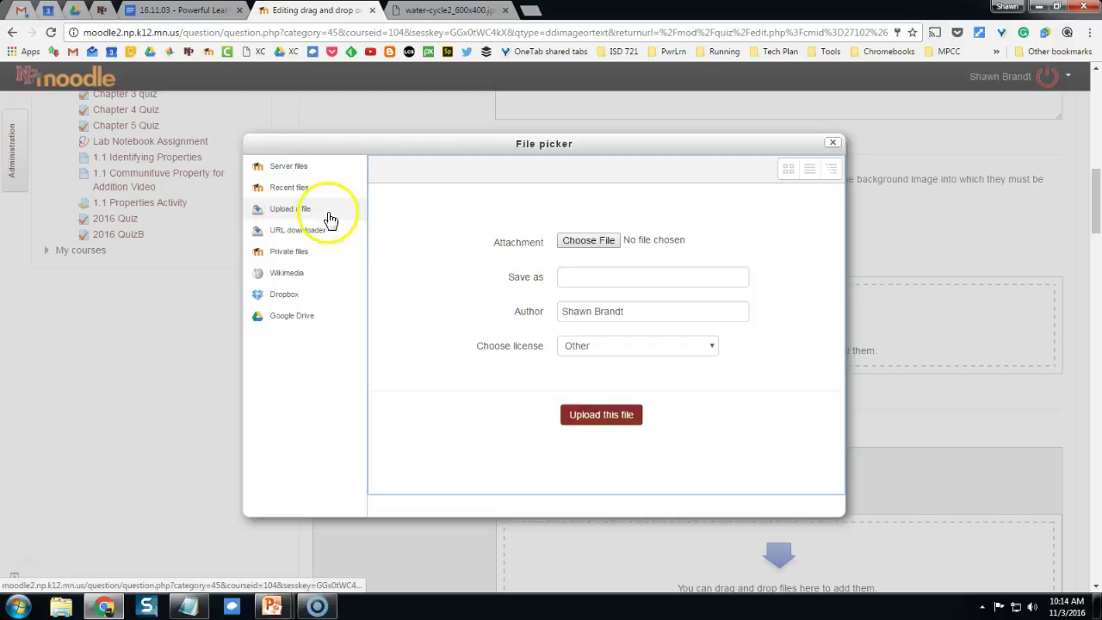
{"action": "left_click", "coordinate": [575, 245]}
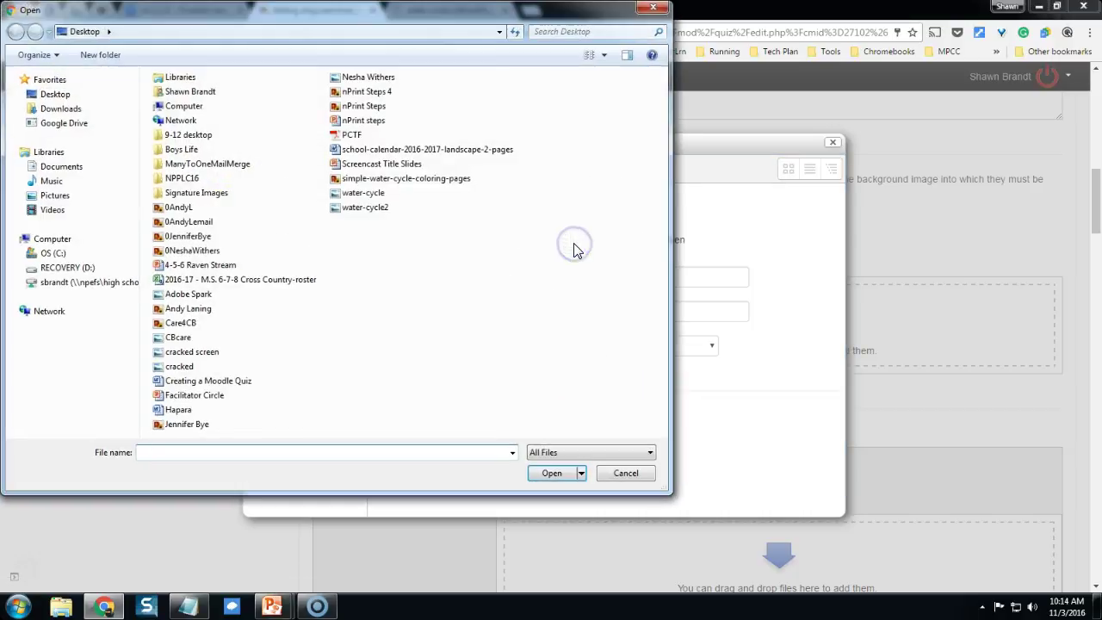
{"action": "left_click", "coordinate": [338, 214]}
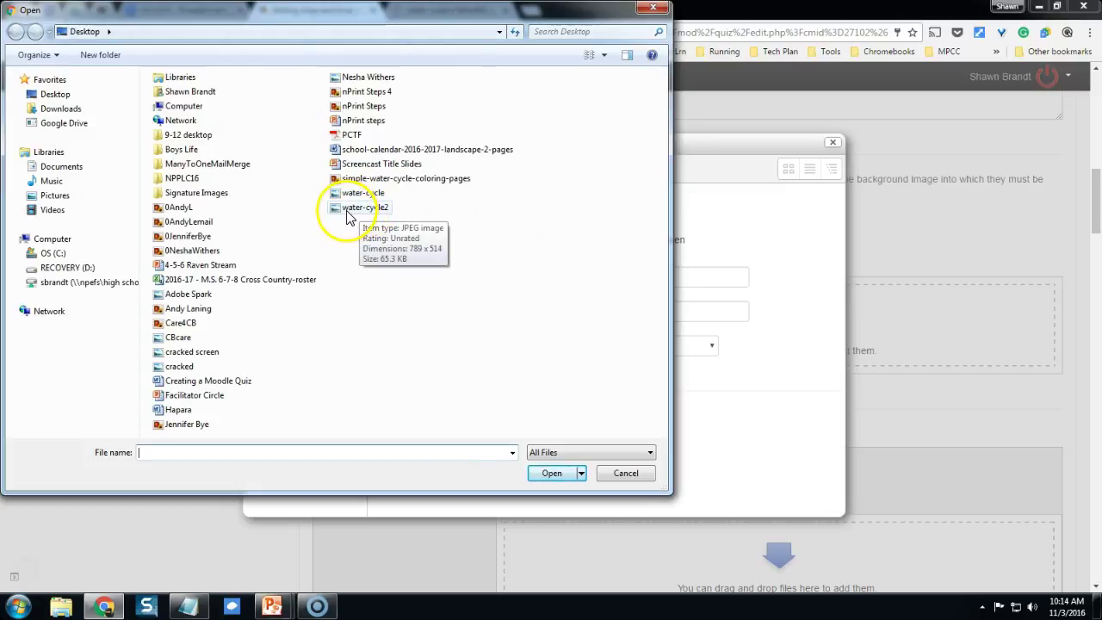
{"action": "left_click", "coordinate": [346, 213]}
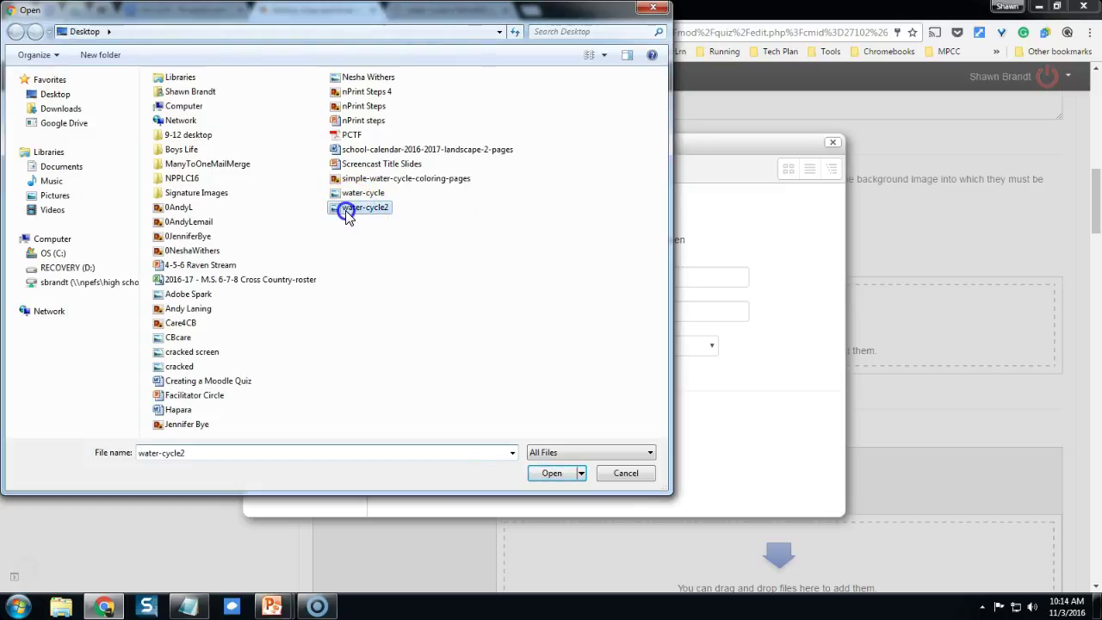
{"action": "left_click", "coordinate": [548, 474]}
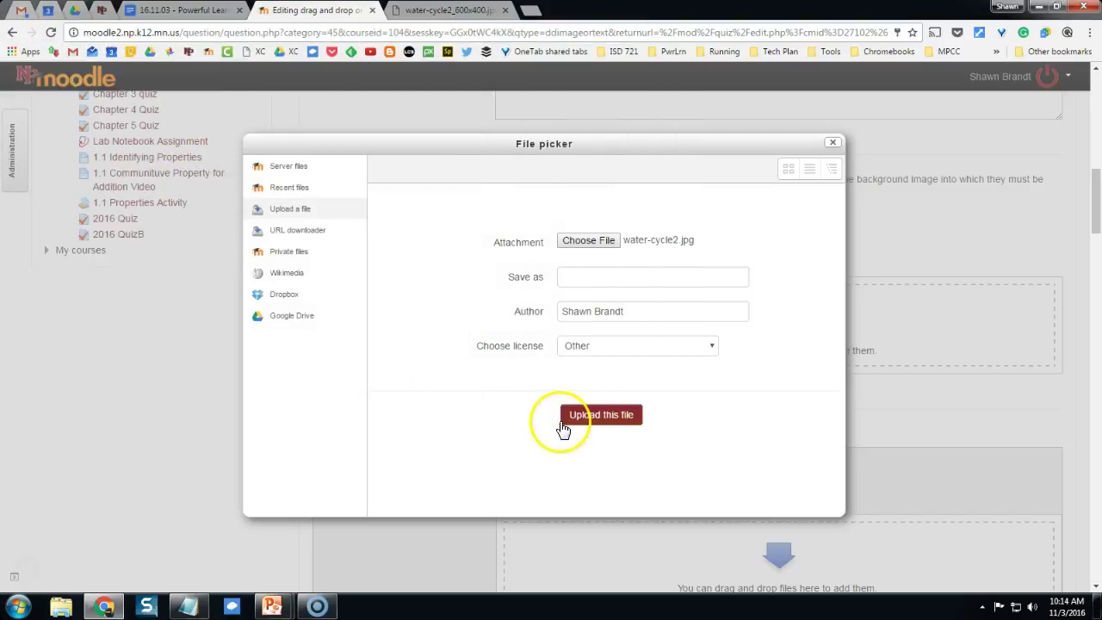
{"action": "left_click", "coordinate": [595, 422]}
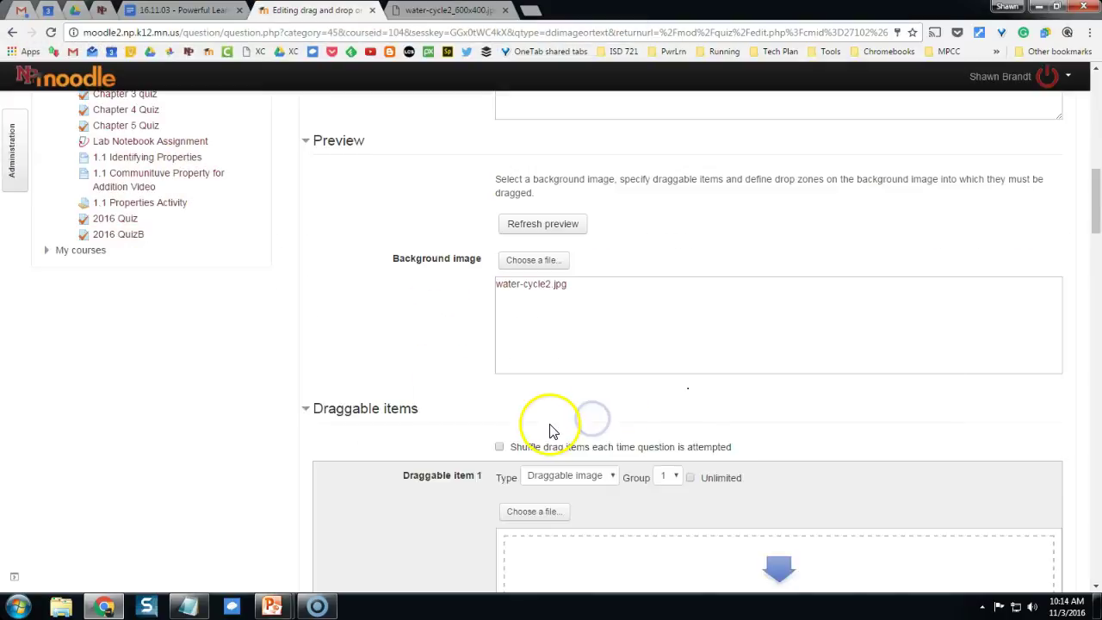
{"action": "scroll", "coordinate": [441, 413], "scroll_direction": "down", "scroll_amount": 3}
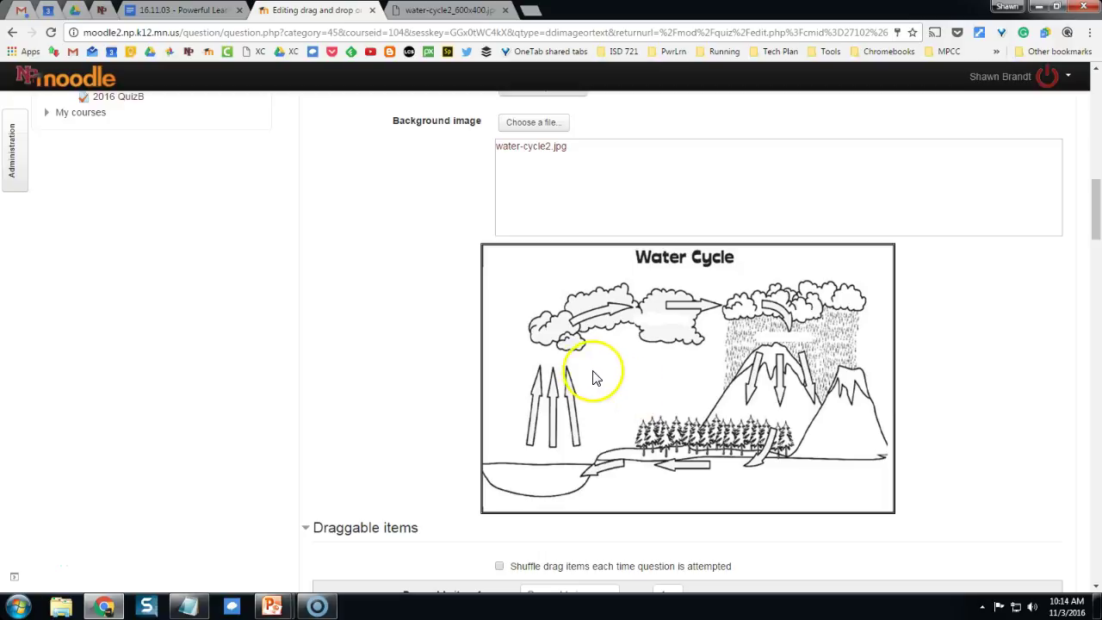
{"action": "scroll", "coordinate": [647, 370], "scroll_direction": "down", "scroll_amount": 2}
Tick 'Shuffle drag items each time question is attempted' under Draggable items
{"action": "scroll", "coordinate": [650, 371], "scroll_direction": "down", "scroll_amount": 2}
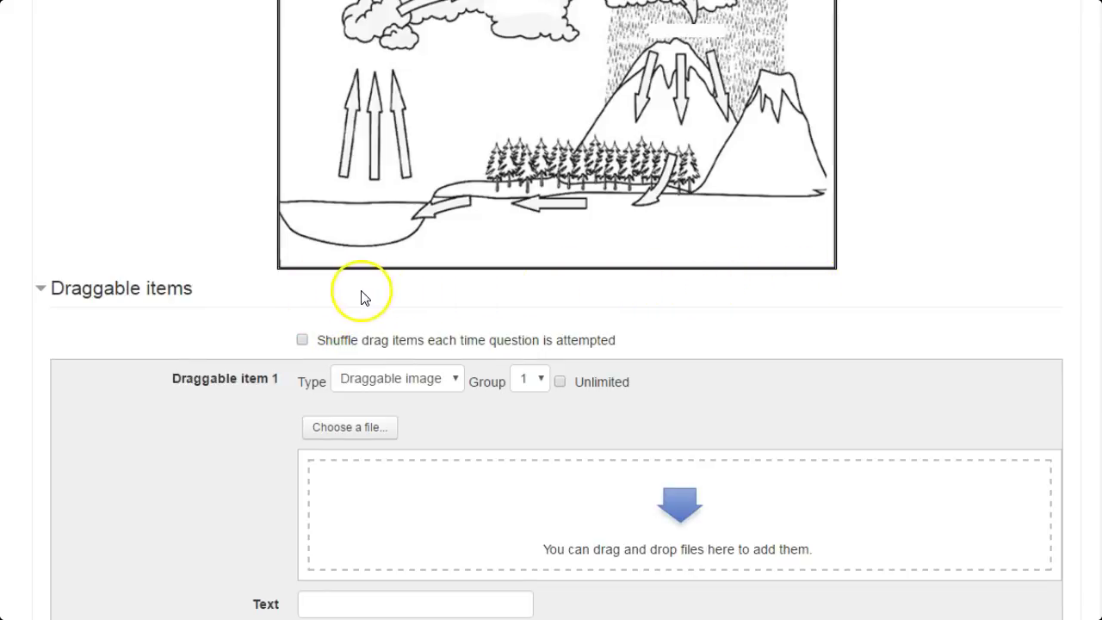
{"action": "left_click", "coordinate": [304, 342]}
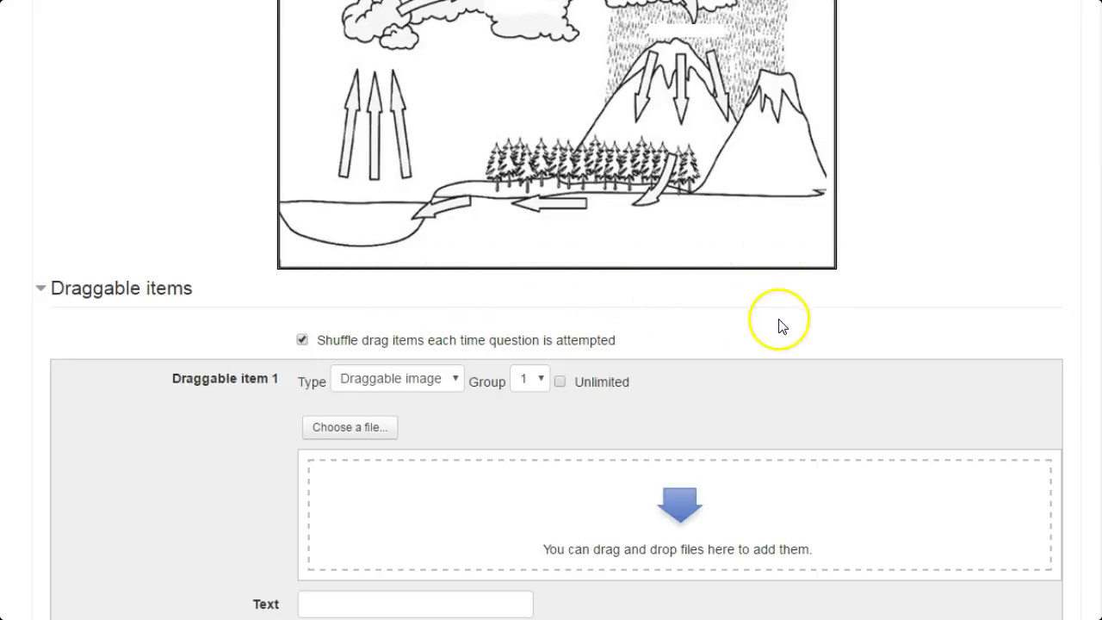
{"action": "scroll", "coordinate": [256, 362], "scroll_direction": "down", "scroll_amount": 2}
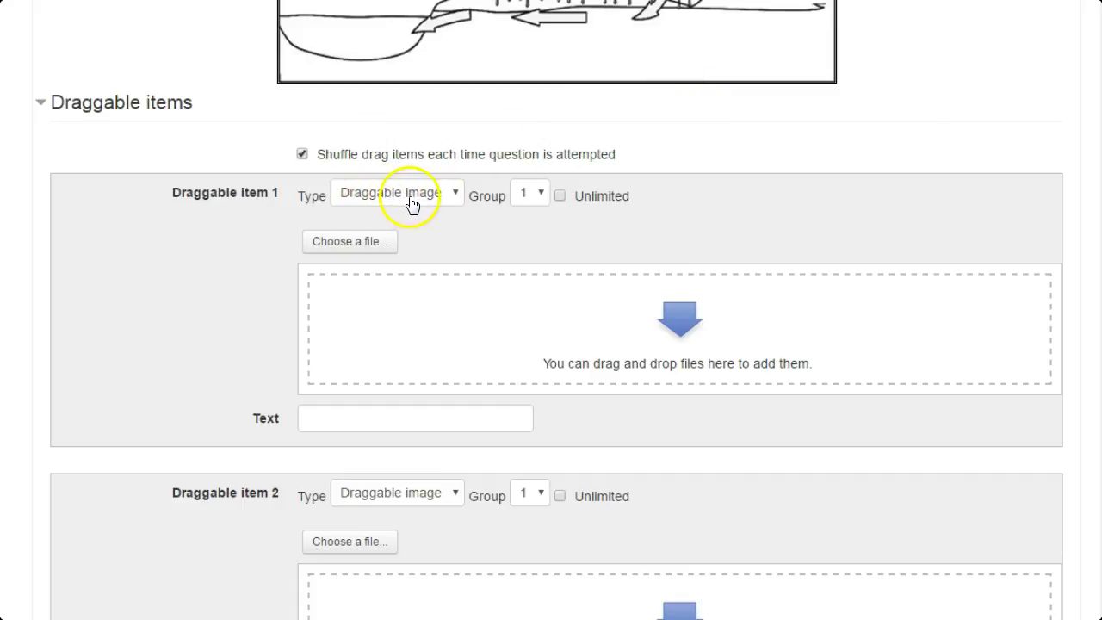
Make draggable items 1 and 2 Draggable text labels reading Evaporation and Condensation
{"action": "left_click", "coordinate": [443, 198]}
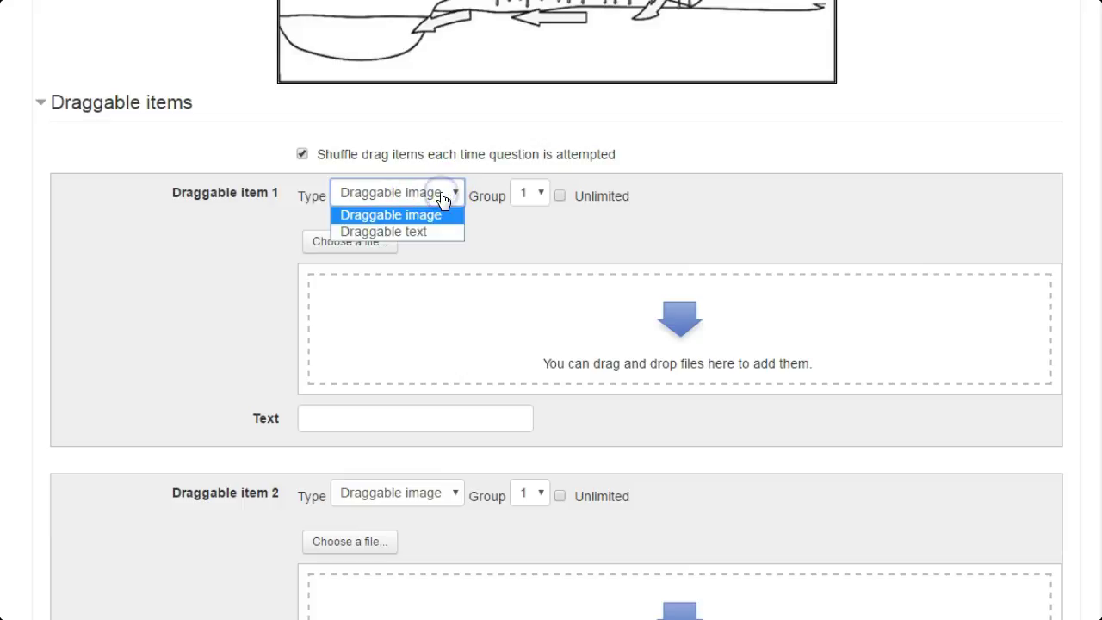
{"action": "left_click", "coordinate": [396, 232]}
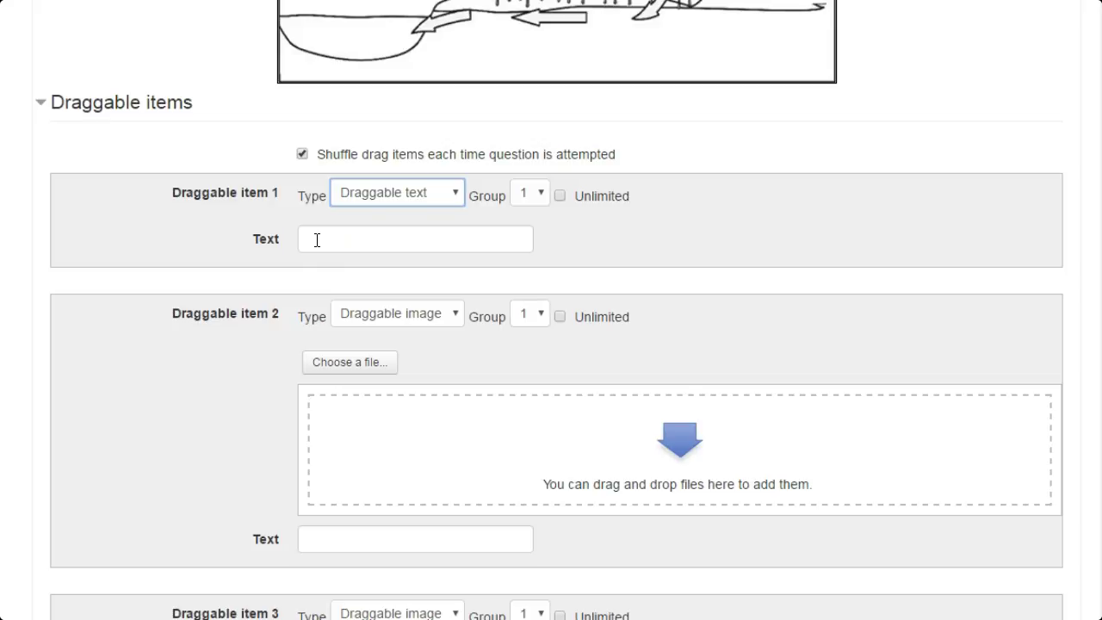
{"action": "left_click", "coordinate": [383, 237]}
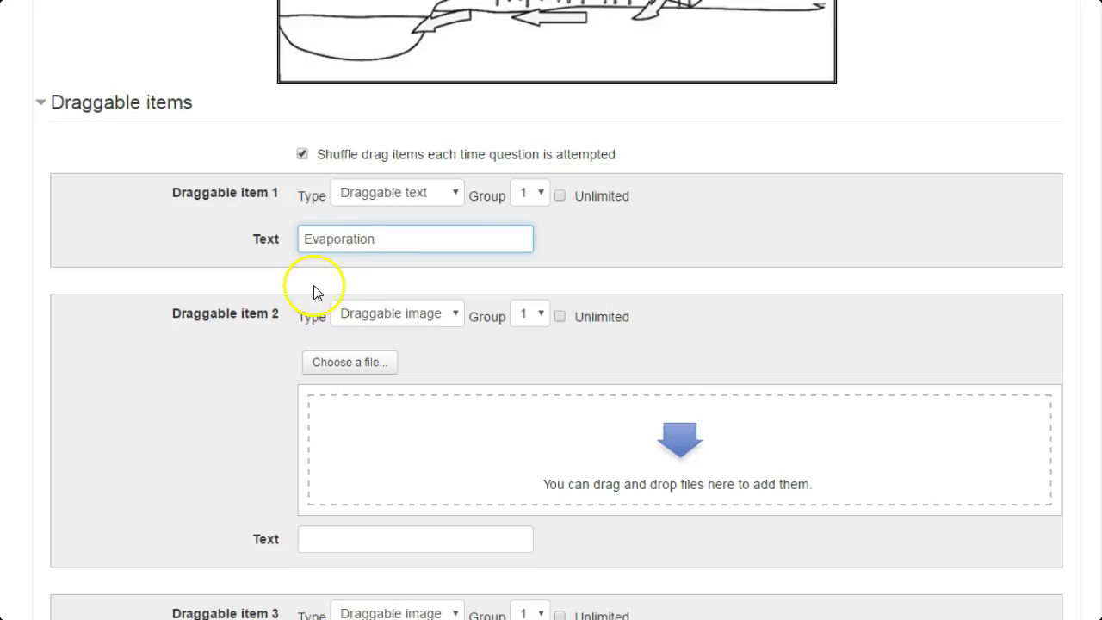
{"action": "scroll", "coordinate": [306, 275], "scroll_direction": "down", "scroll_amount": 1}
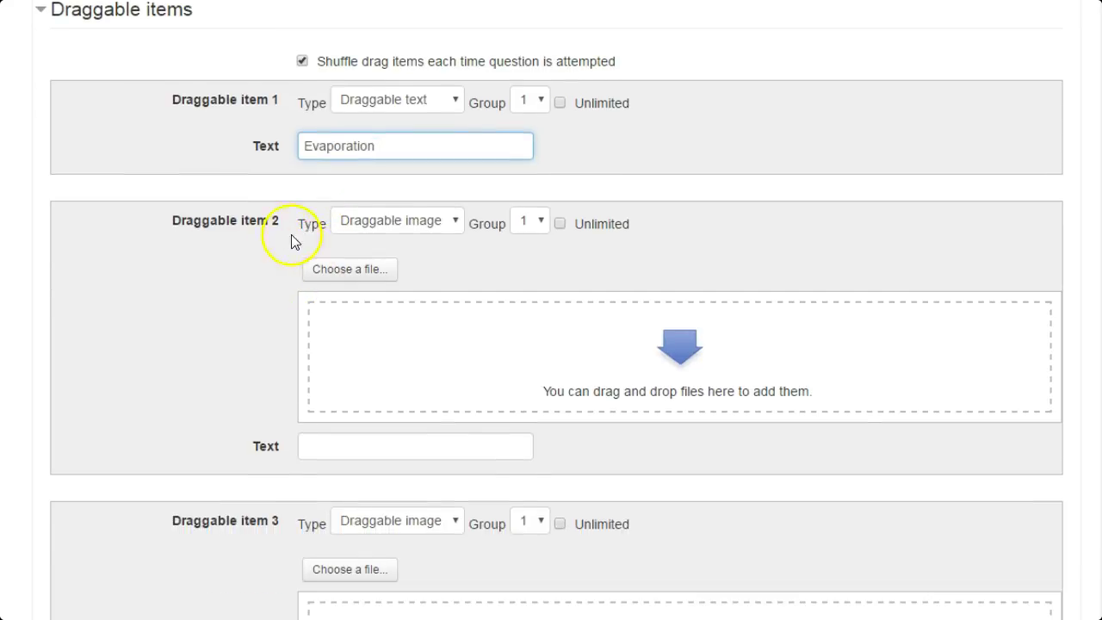
{"action": "left_click", "coordinate": [408, 226]}
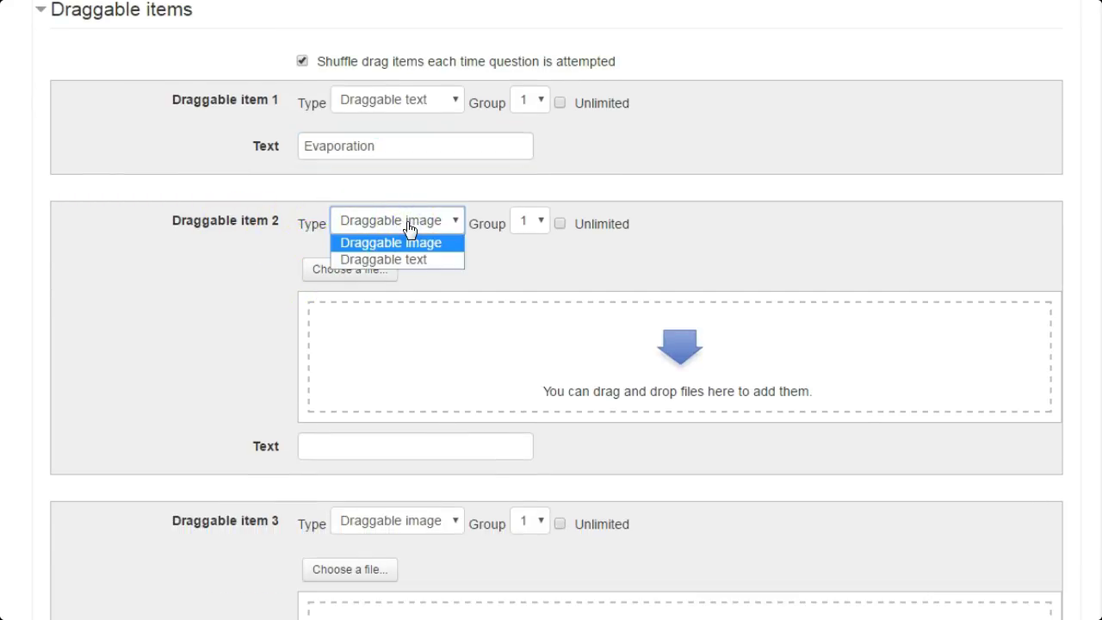
{"action": "left_click", "coordinate": [406, 264]}
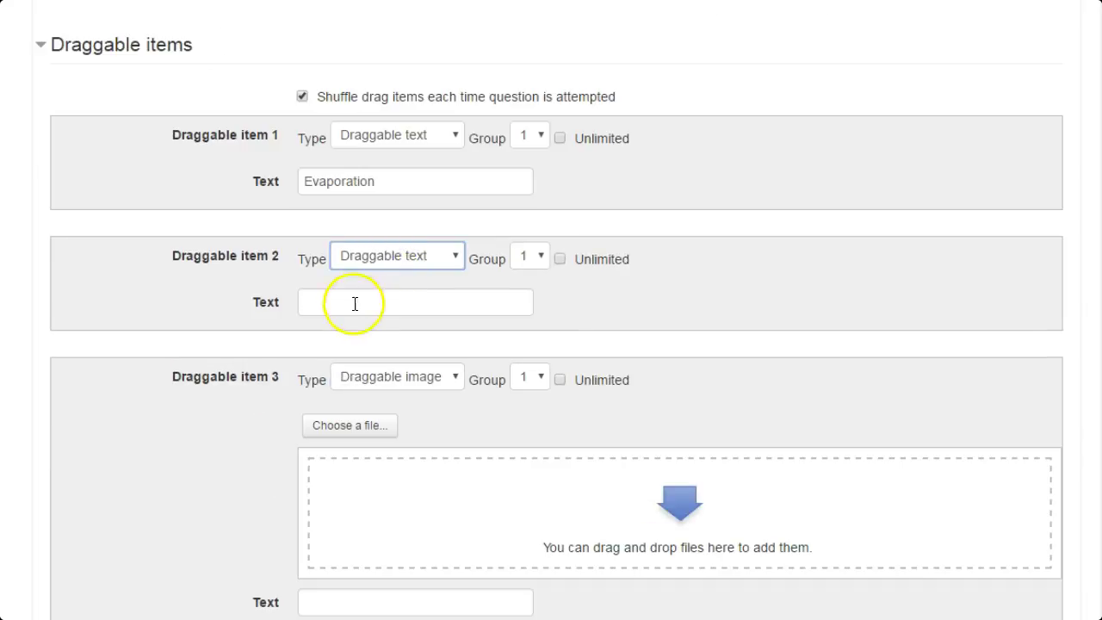
{"action": "left_click", "coordinate": [327, 304]}
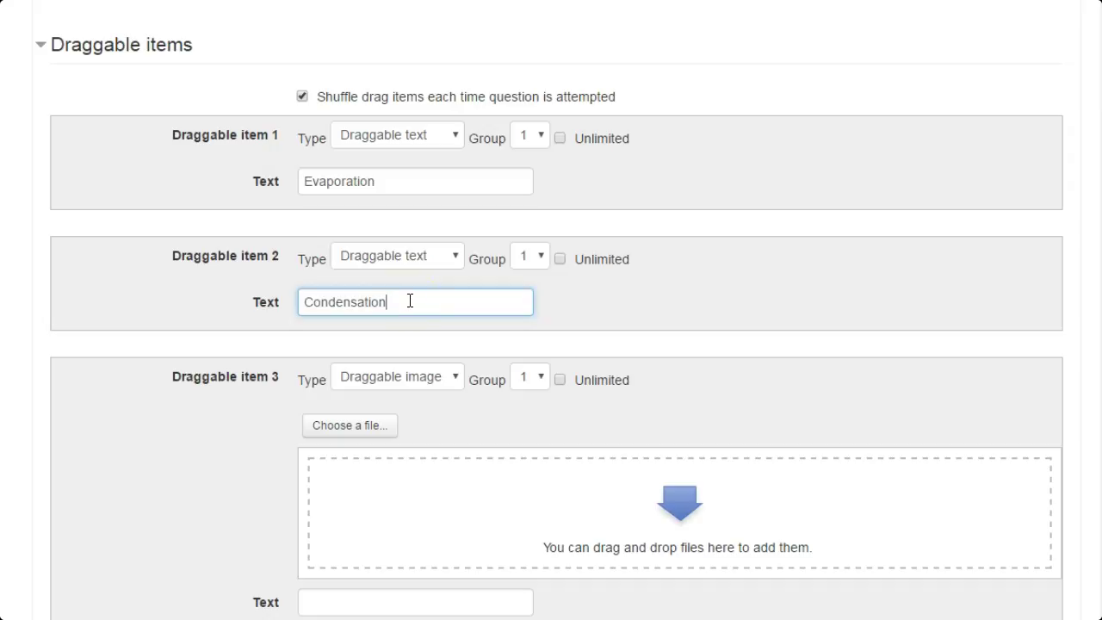
{"action": "scroll", "coordinate": [410, 301], "scroll_direction": "down", "scroll_amount": 3}
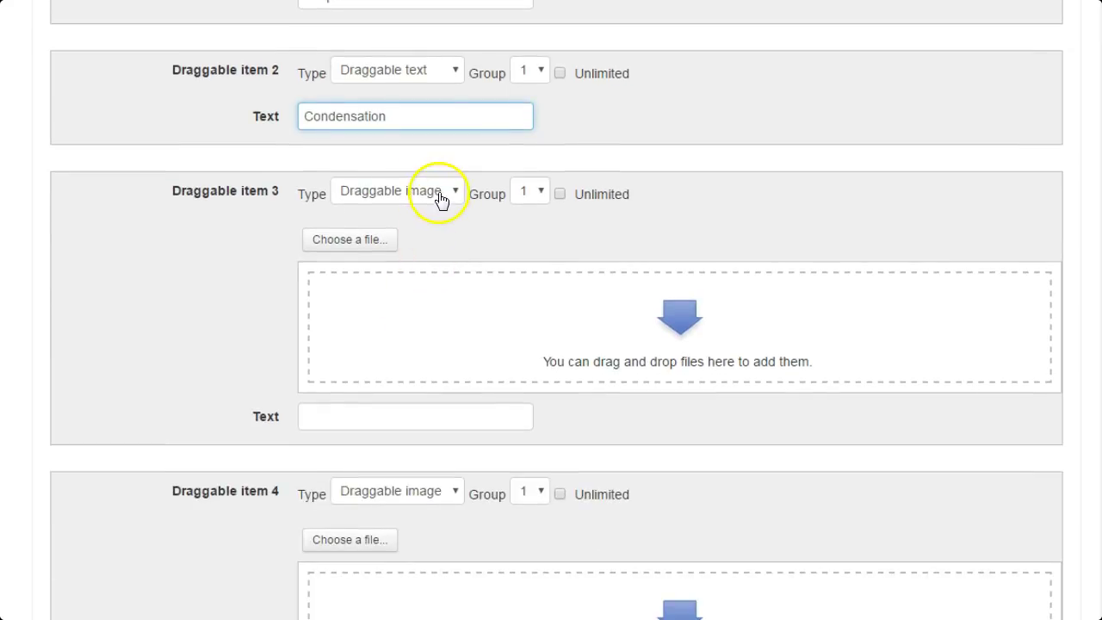
Make items 3 and 4 text labels Precipitation and Accumulation, and switch item 5 to Draggable text
{"action": "left_click", "coordinate": [441, 199]}
{"action": "left_click", "coordinate": [419, 228]}
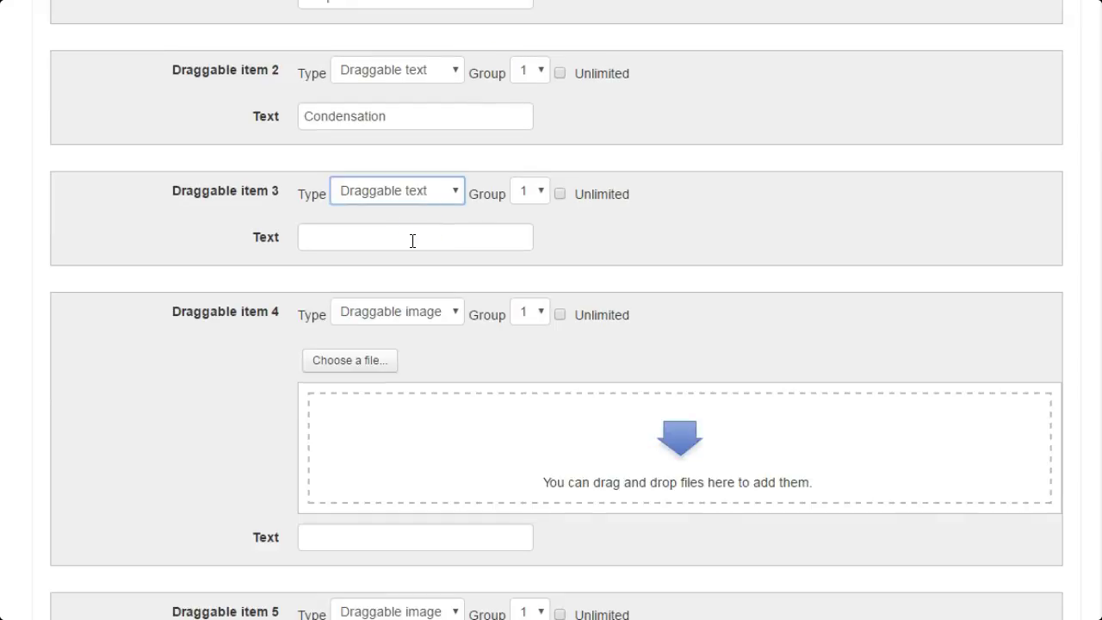
{"action": "left_click", "coordinate": [412, 241]}
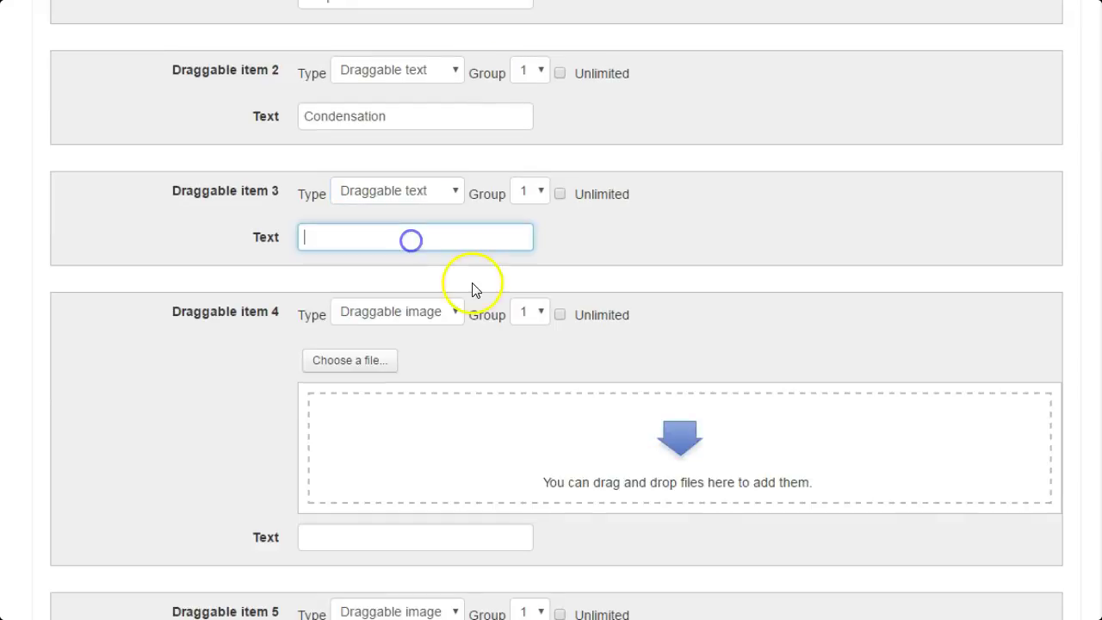
{"action": "left_click", "coordinate": [426, 312]}
{"action": "left_click", "coordinate": [416, 347]}
{"action": "left_click", "coordinate": [382, 357]}
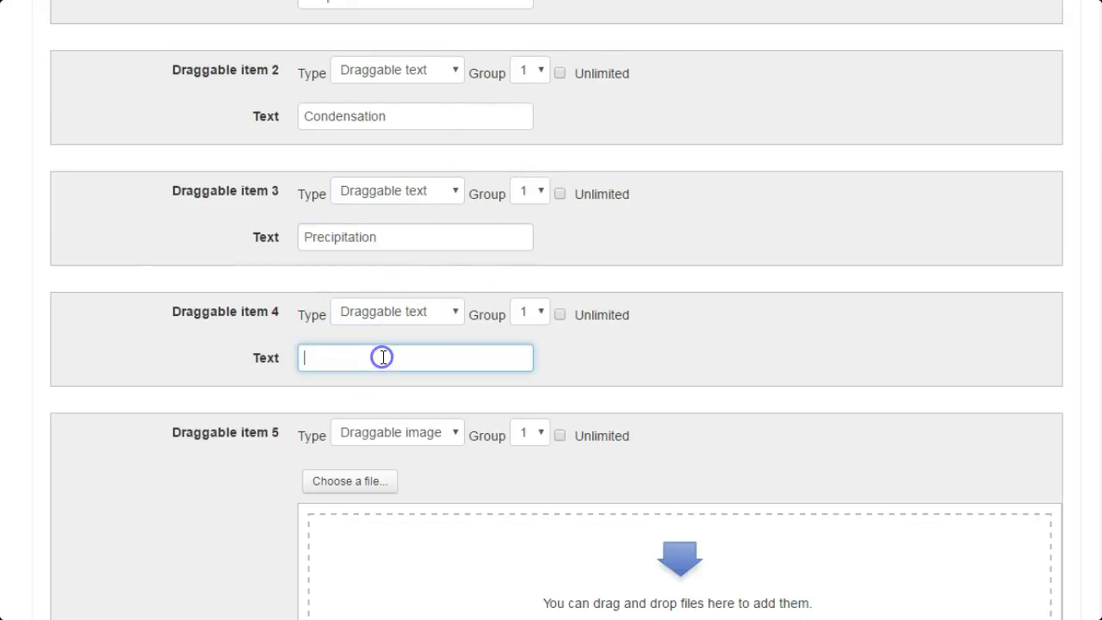
{"action": "left_click", "coordinate": [409, 443]}
{"action": "left_click", "coordinate": [398, 469]}
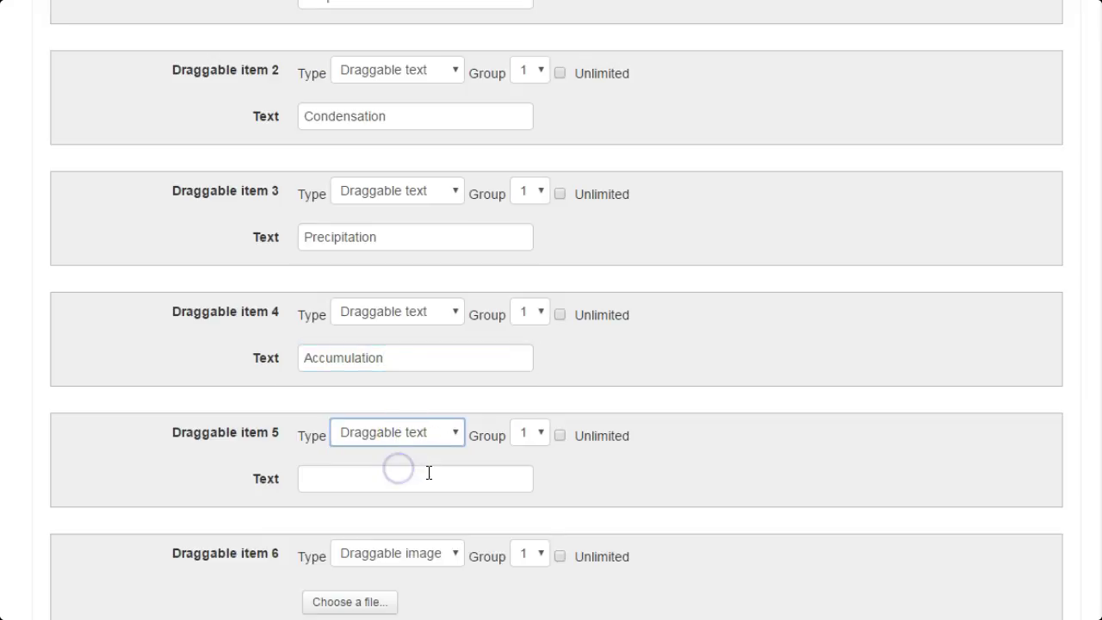
{"action": "scroll", "coordinate": [422, 465], "scroll_direction": "down", "scroll_amount": 1}
{"action": "scroll", "coordinate": [244, 434], "scroll_direction": "down", "scroll_amount": 2}
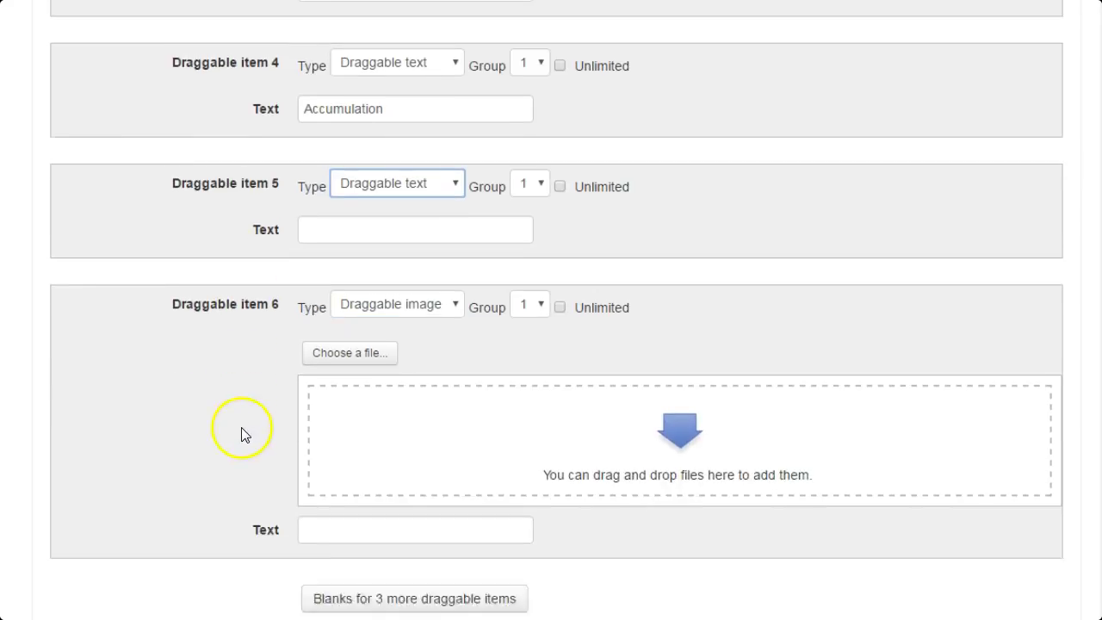
{"action": "scroll", "coordinate": [266, 534], "scroll_direction": "down", "scroll_amount": 1}
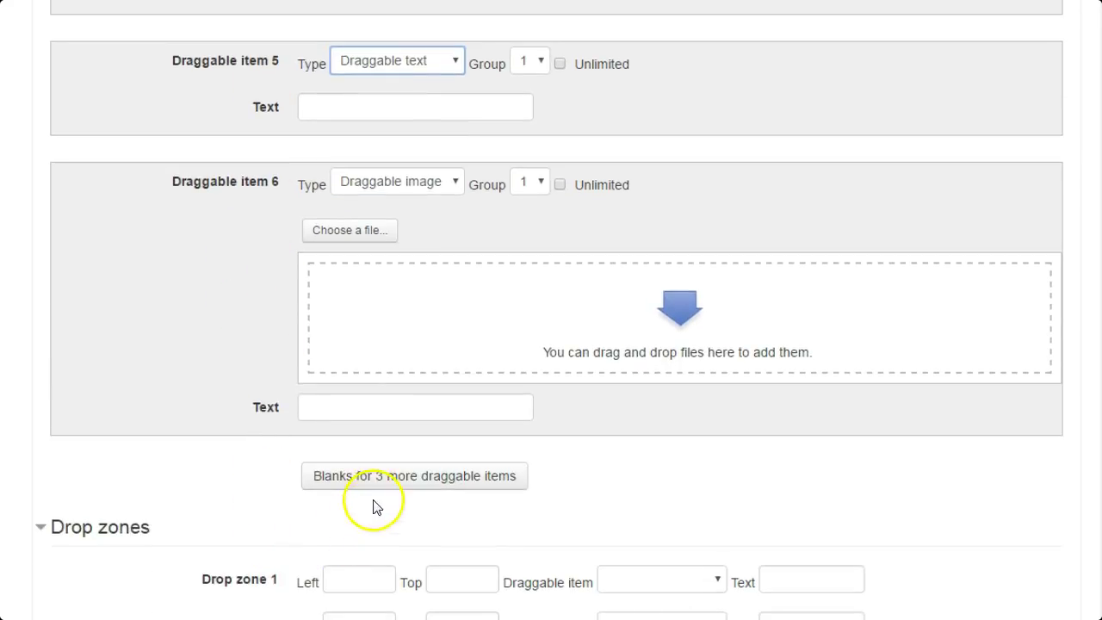
{"action": "left_click", "coordinate": [422, 485]}
Assign Evaporation to drop zone 1 and Condensation to drop zone 2
{"action": "scroll", "coordinate": [590, 458], "scroll_direction": "down", "scroll_amount": 2}
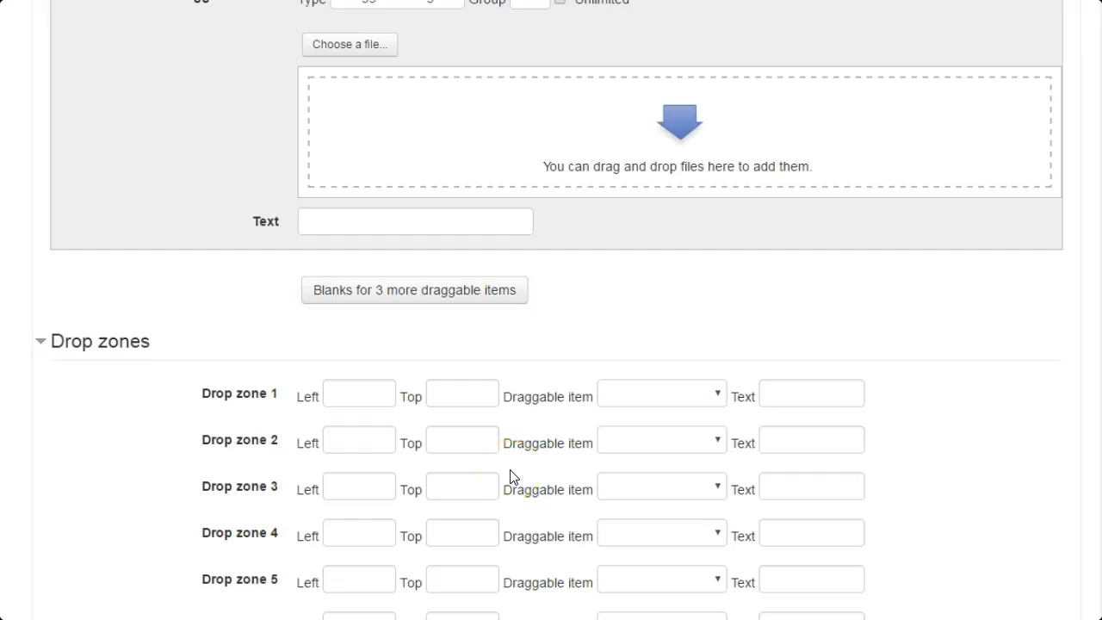
{"action": "scroll", "coordinate": [504, 472], "scroll_direction": "down", "scroll_amount": 1}
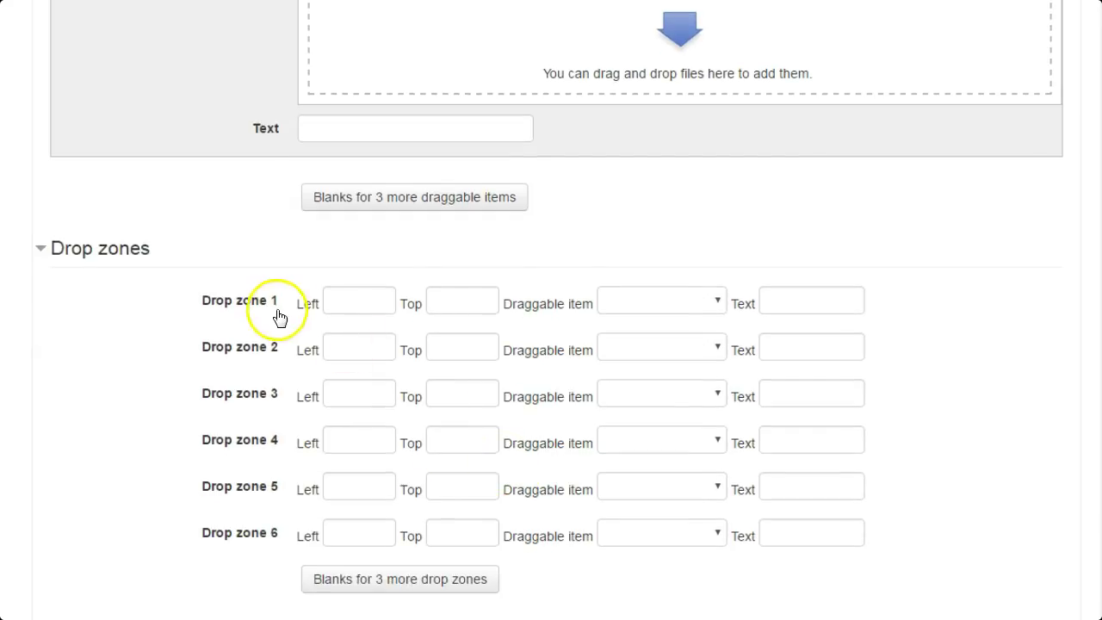
{"action": "left_click", "coordinate": [708, 313]}
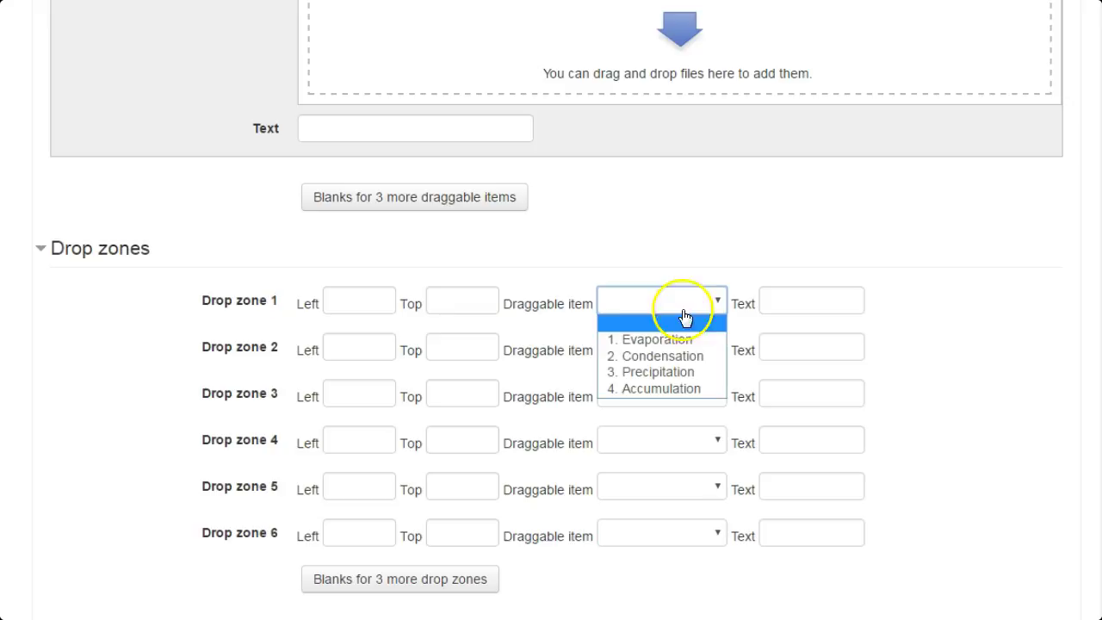
{"action": "left_click", "coordinate": [671, 340]}
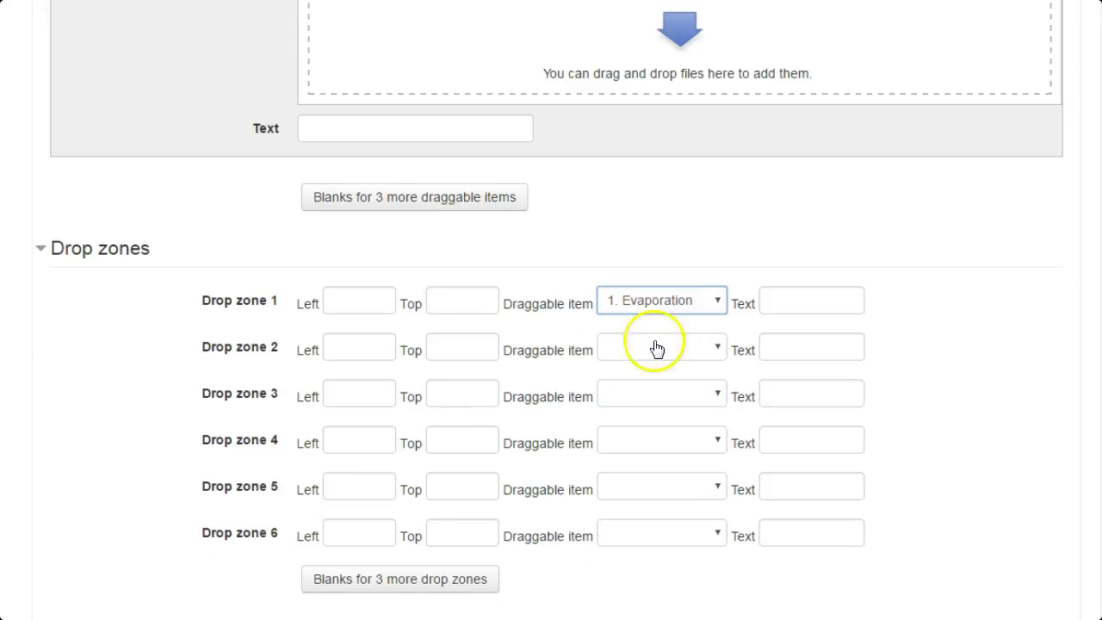
{"action": "left_click", "coordinate": [648, 347]}
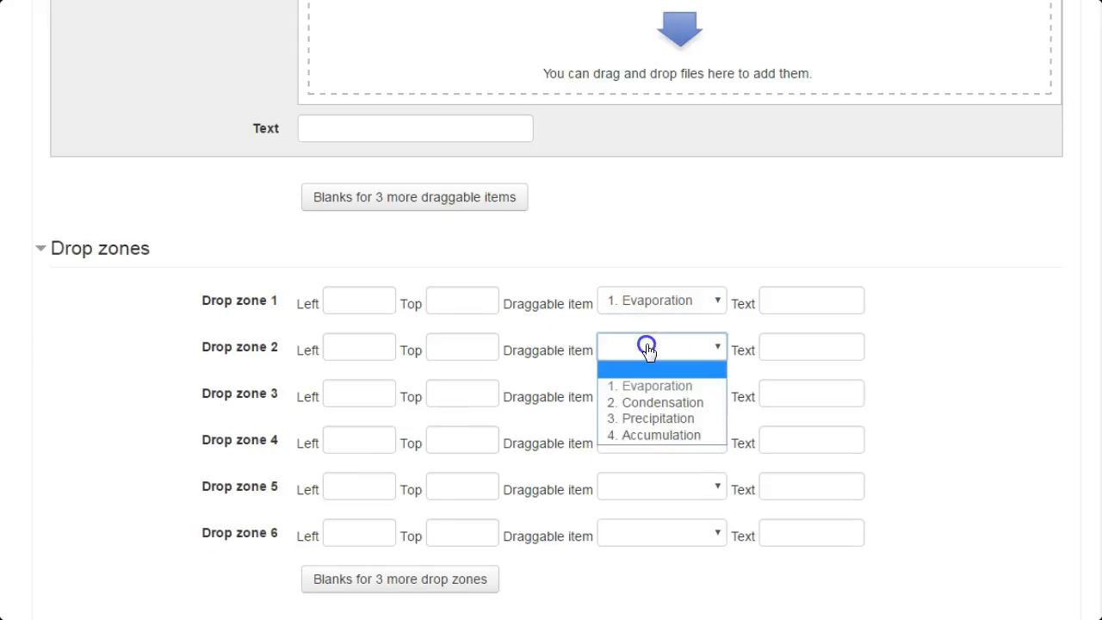
{"action": "left_click", "coordinate": [641, 403]}
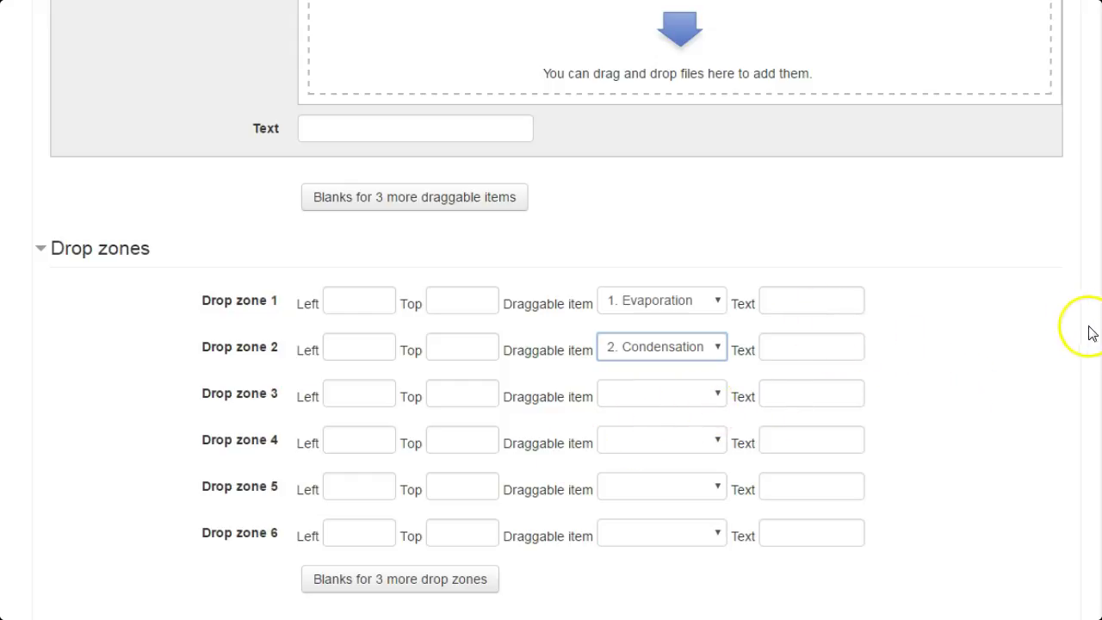
Assign Precipitation to drop zone 3 and Accumulation to drop zone 4
{"action": "scroll", "coordinate": [552, 310], "scroll_direction": "up", "scroll_amount": 10}
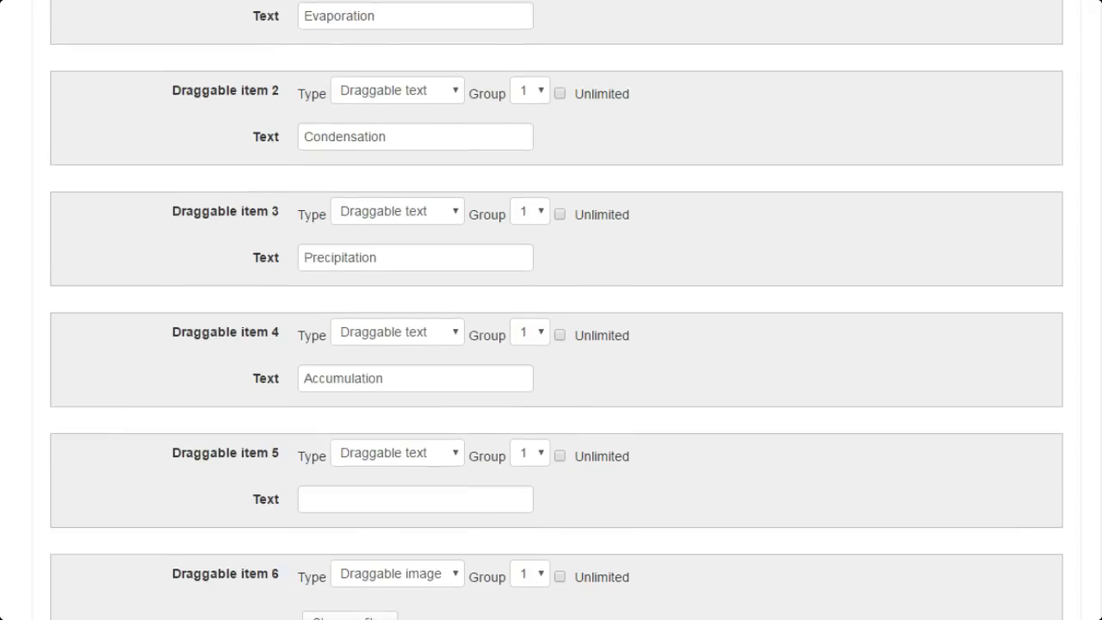
{"action": "scroll", "coordinate": [1021, 246], "scroll_direction": "up", "scroll_amount": 4}
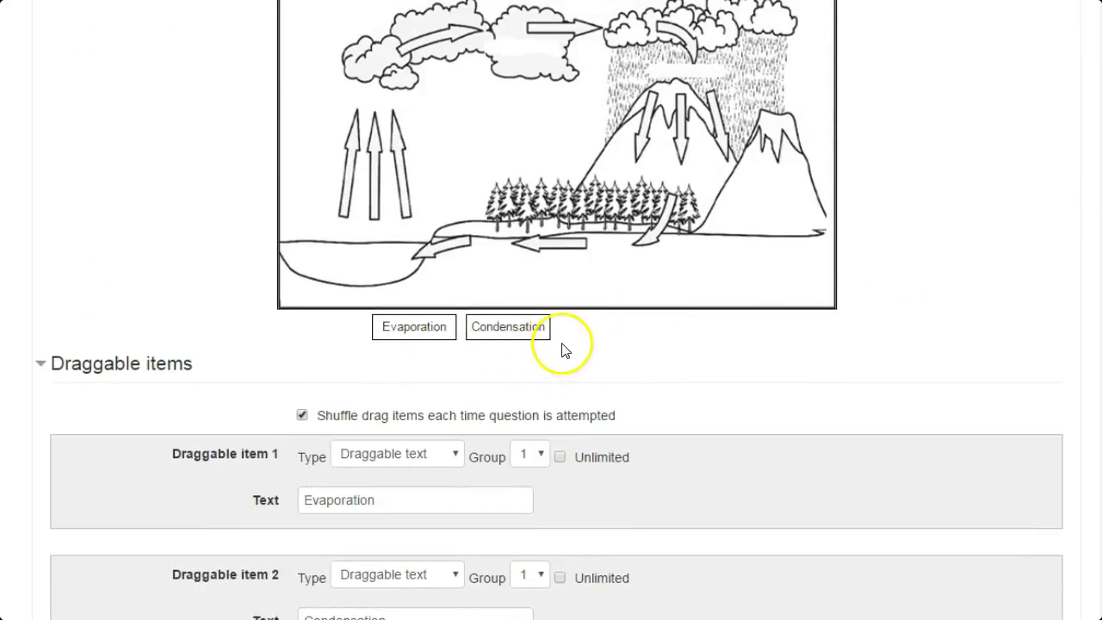
{"action": "scroll", "coordinate": [551, 311], "scroll_direction": "down", "scroll_amount": 15}
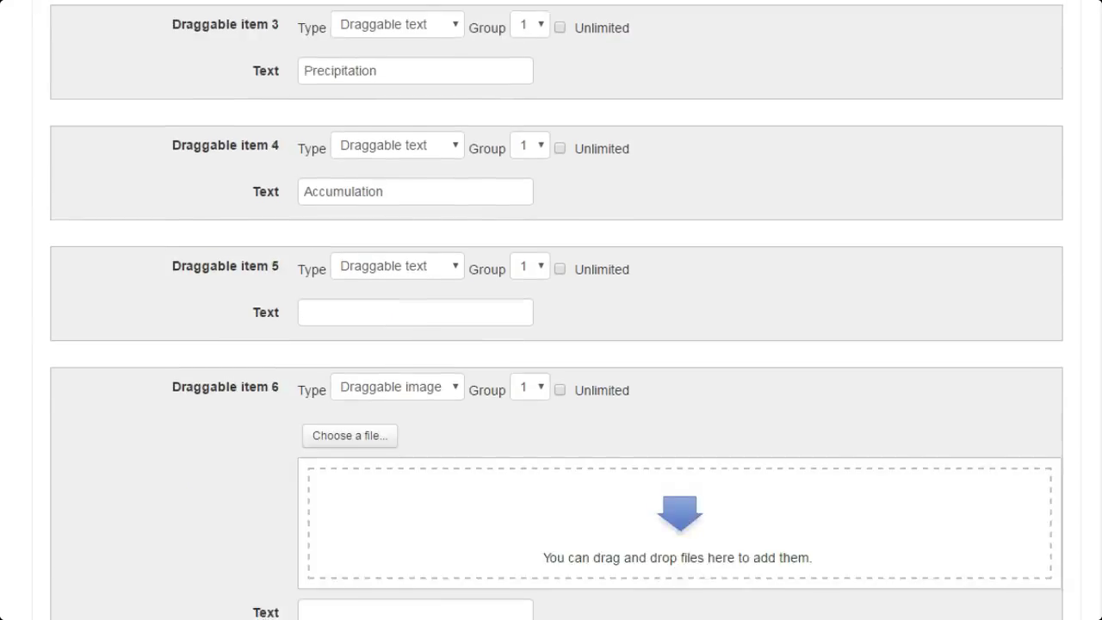
{"action": "scroll", "coordinate": [552, 310], "scroll_direction": "up", "scroll_amount": 5}
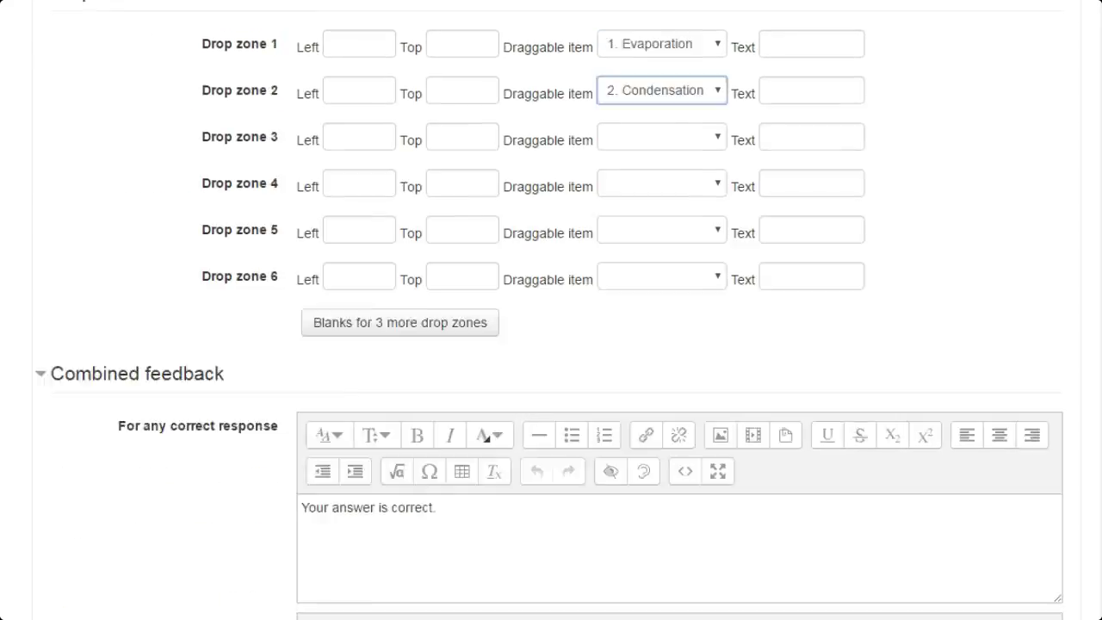
{"action": "left_click", "coordinate": [719, 341]}
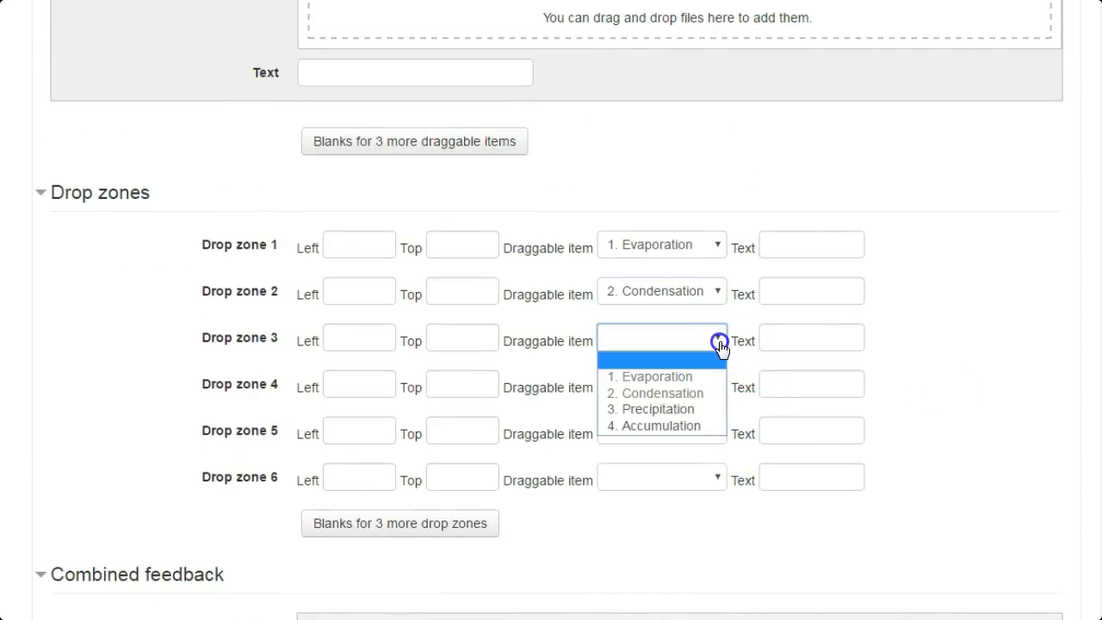
{"action": "left_click", "coordinate": [686, 411]}
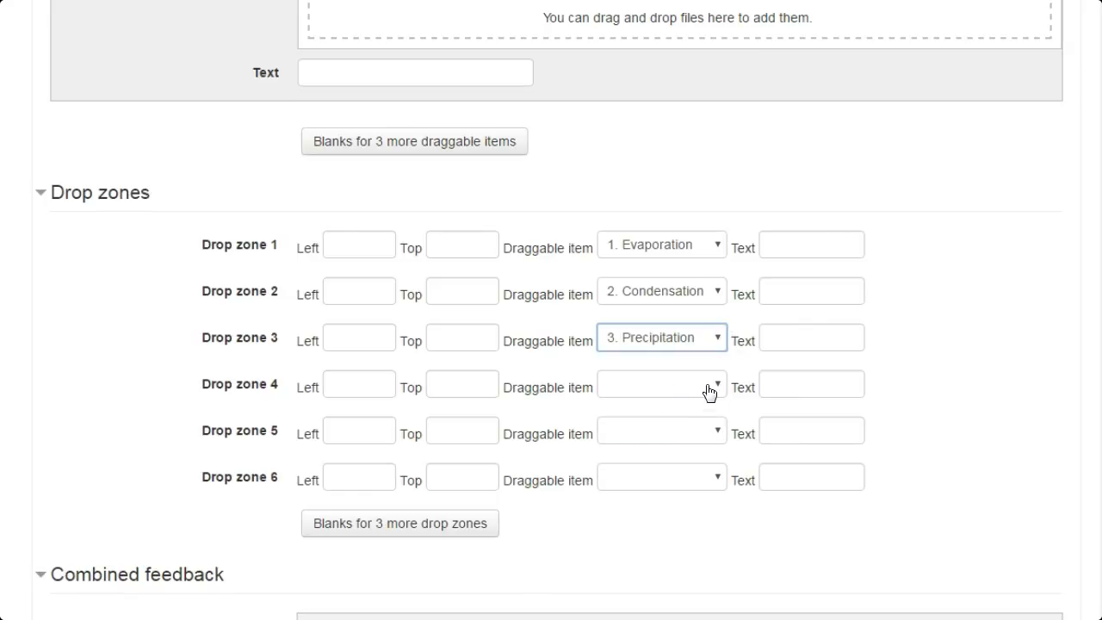
{"action": "left_click", "coordinate": [708, 388]}
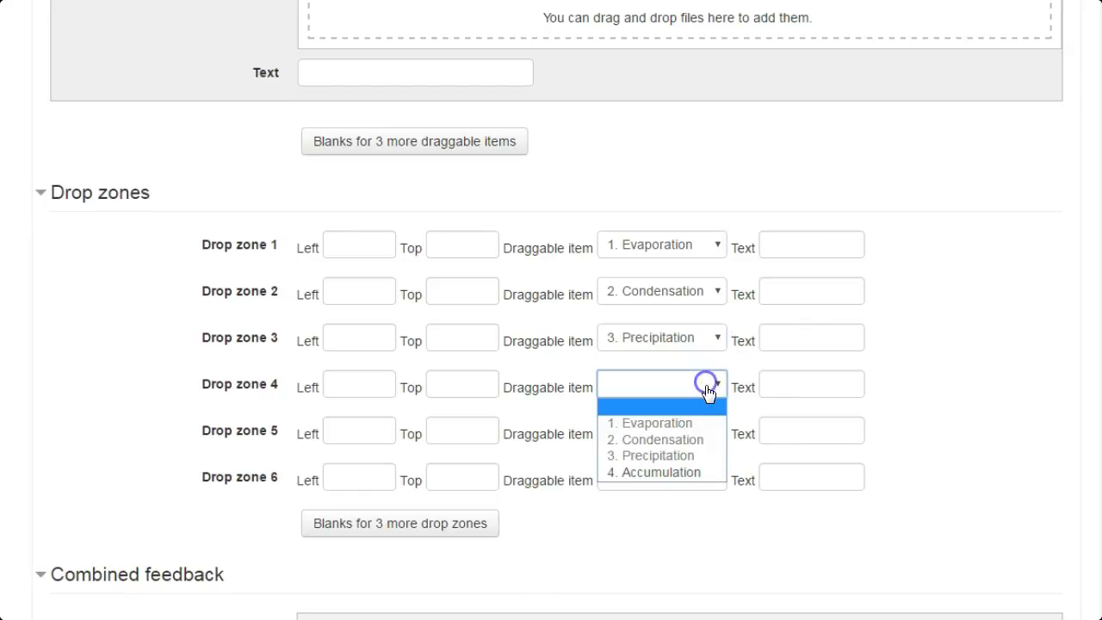
{"action": "left_click", "coordinate": [681, 473]}
{"action": "scroll", "coordinate": [552, 310], "scroll_direction": "up", "scroll_amount": 15}
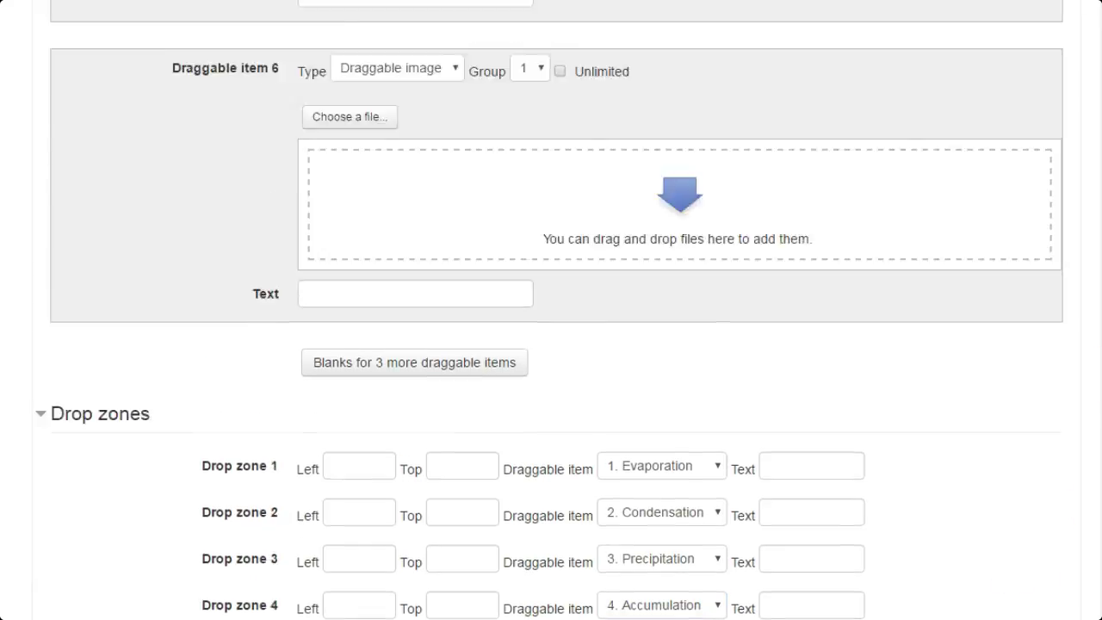
{"action": "scroll", "coordinate": [551, 310], "scroll_direction": "up", "scroll_amount": 1}
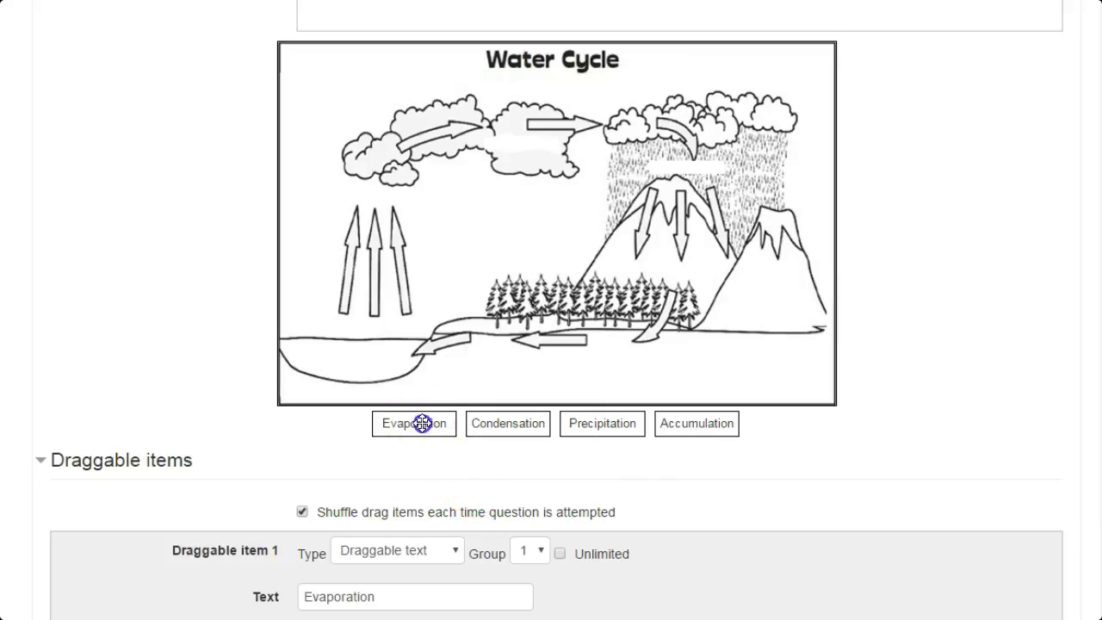
Drag the four labels onto the diagram: arrows, clouds, rain, and beside the lake
{"action": "left_click_drag", "start_coordinate": [422, 423], "coordinate": [382, 279]}
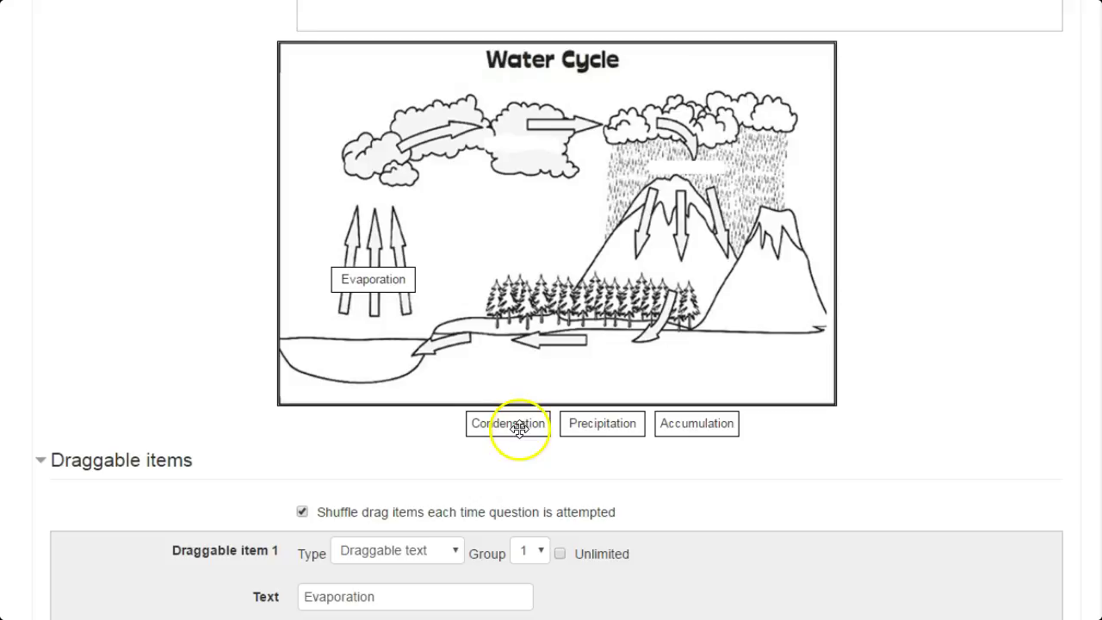
{"action": "left_click_drag", "start_coordinate": [517, 427], "coordinate": [515, 156]}
{"action": "left_click_drag", "start_coordinate": [595, 423], "coordinate": [673, 178]}
{"action": "left_click_drag", "start_coordinate": [693, 429], "coordinate": [487, 372]}
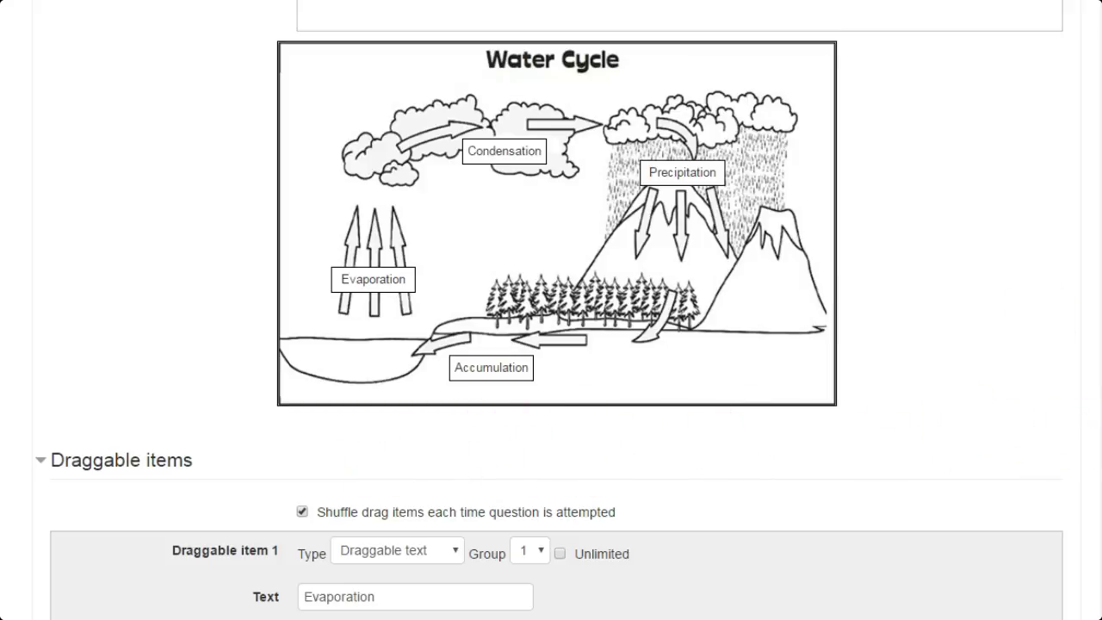
Save the water cycle question so it appears as question 2 in the Sample Moodle Quiz
{"action": "scroll", "coordinate": [551, 310], "scroll_direction": "down", "scroll_amount": 9}
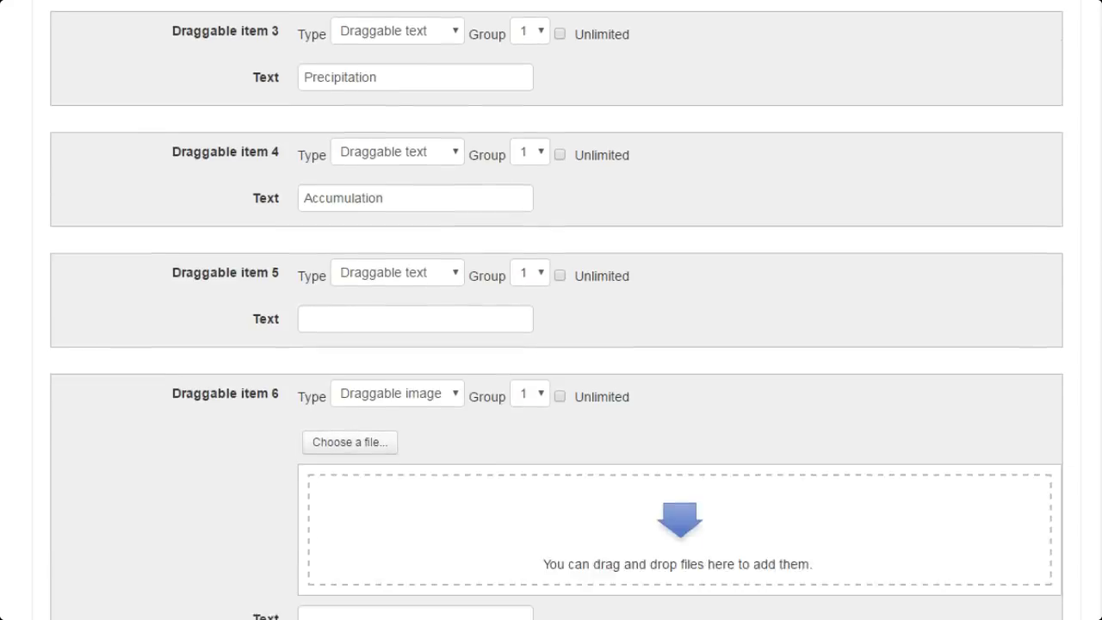
{"action": "scroll", "coordinate": [551, 310], "scroll_direction": "down", "scroll_amount": 6}
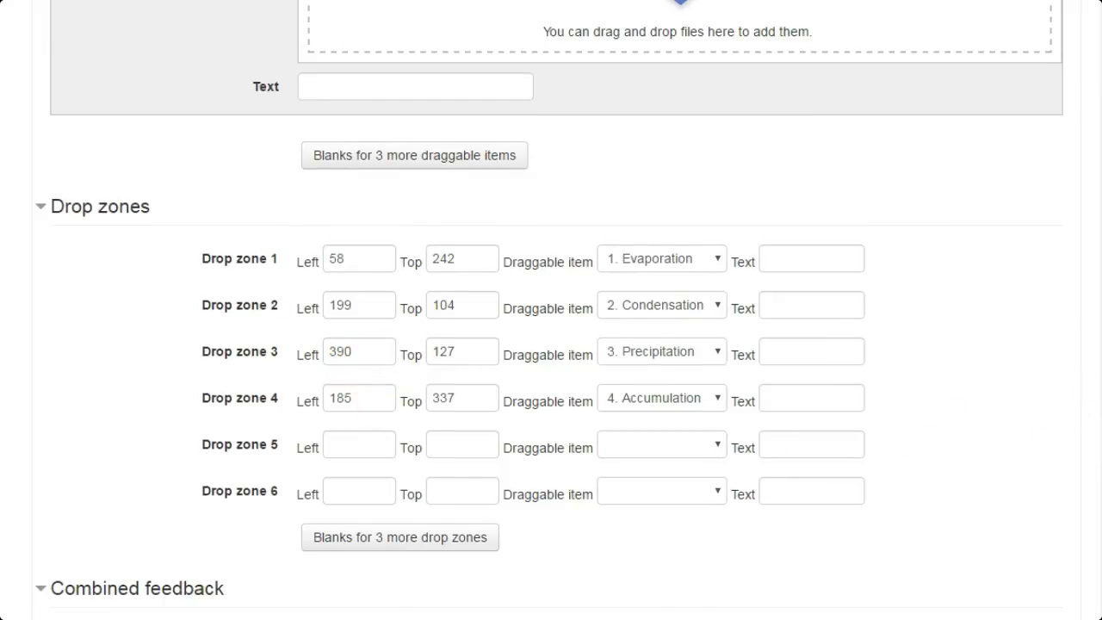
{"action": "scroll", "coordinate": [1094, 414], "scroll_direction": "down", "scroll_amount": 10}
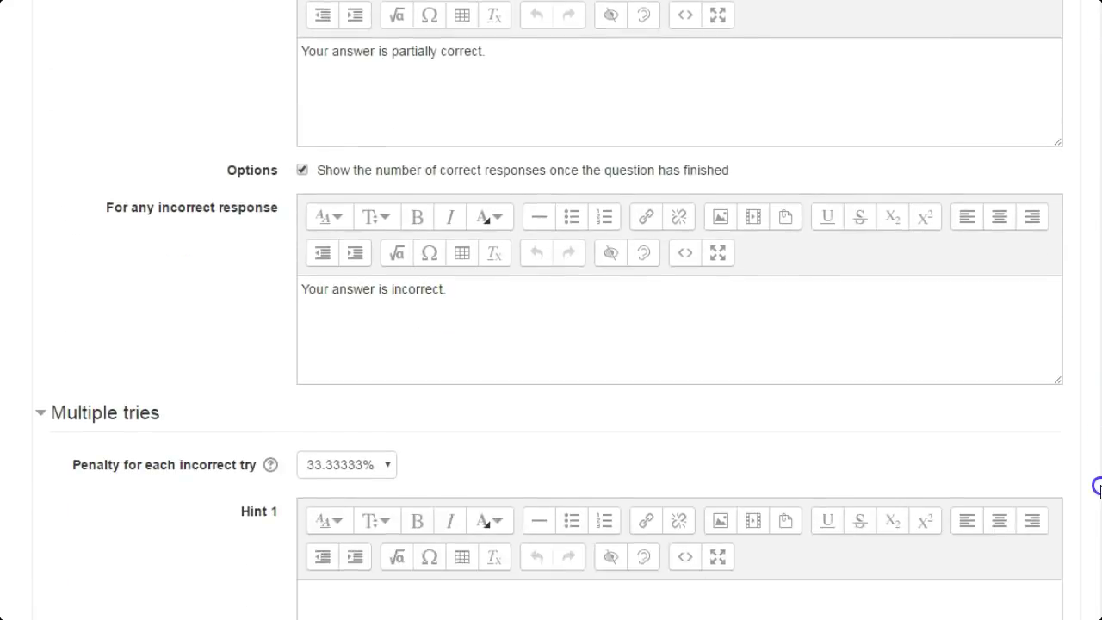
{"action": "scroll", "coordinate": [1098, 487], "scroll_direction": "down", "scroll_amount": 10}
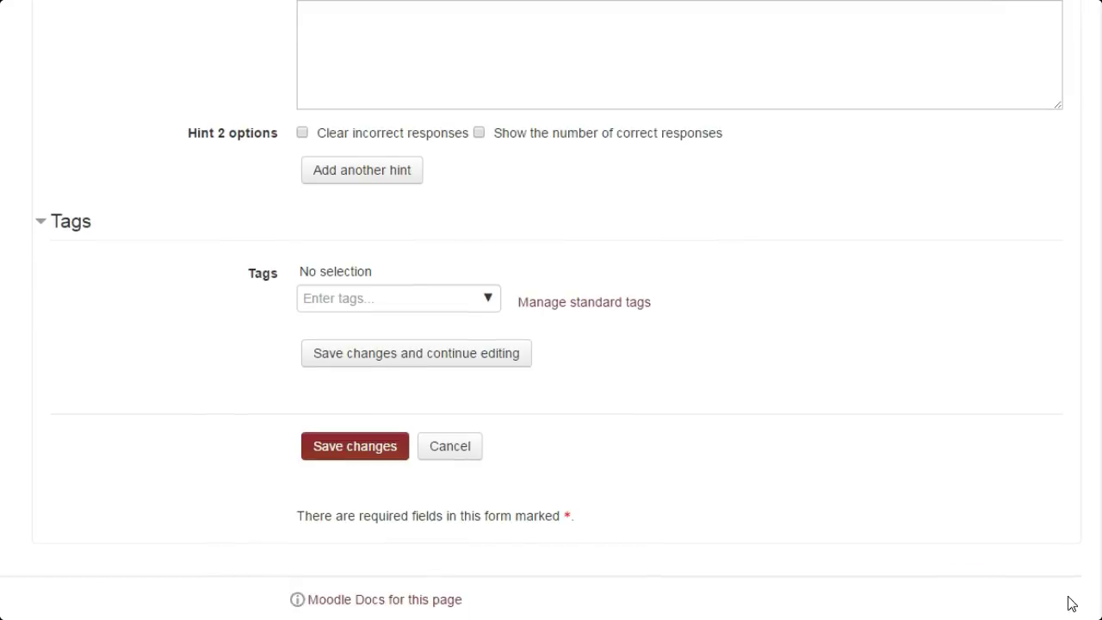
{"action": "left_click", "coordinate": [341, 450]}
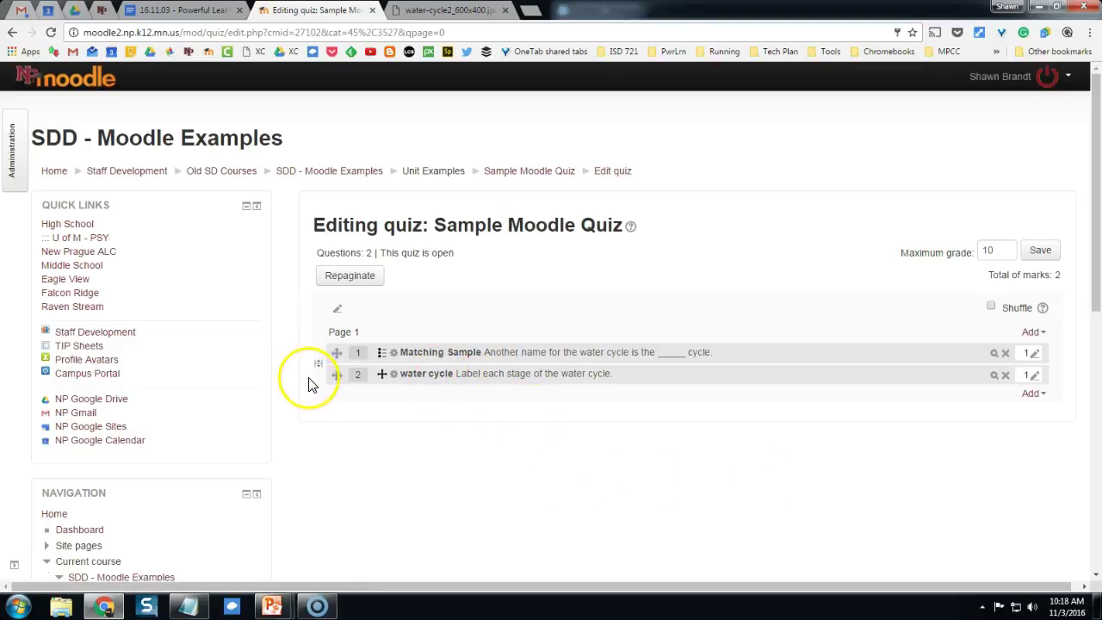
Start a preview attempt of the Sample Moodle Quiz from the quiz administration options
{"action": "left_click", "coordinate": [16, 166]}
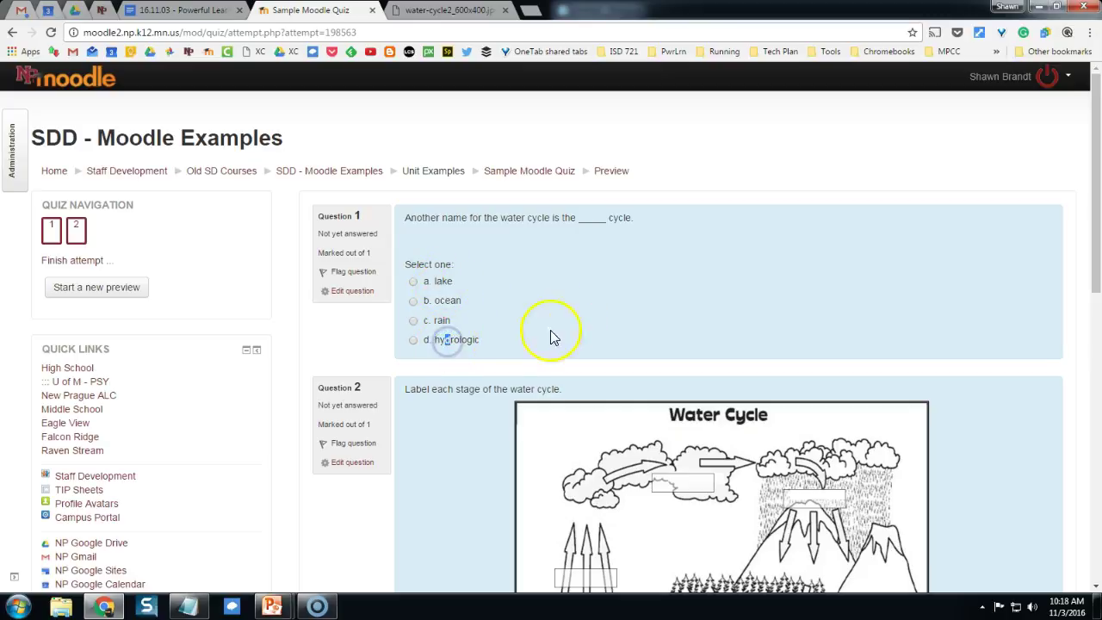
Scroll down past question 1 to question 2's water cycle diagram
{"action": "scroll", "coordinate": [602, 316], "scroll_direction": "down", "scroll_amount": 3}
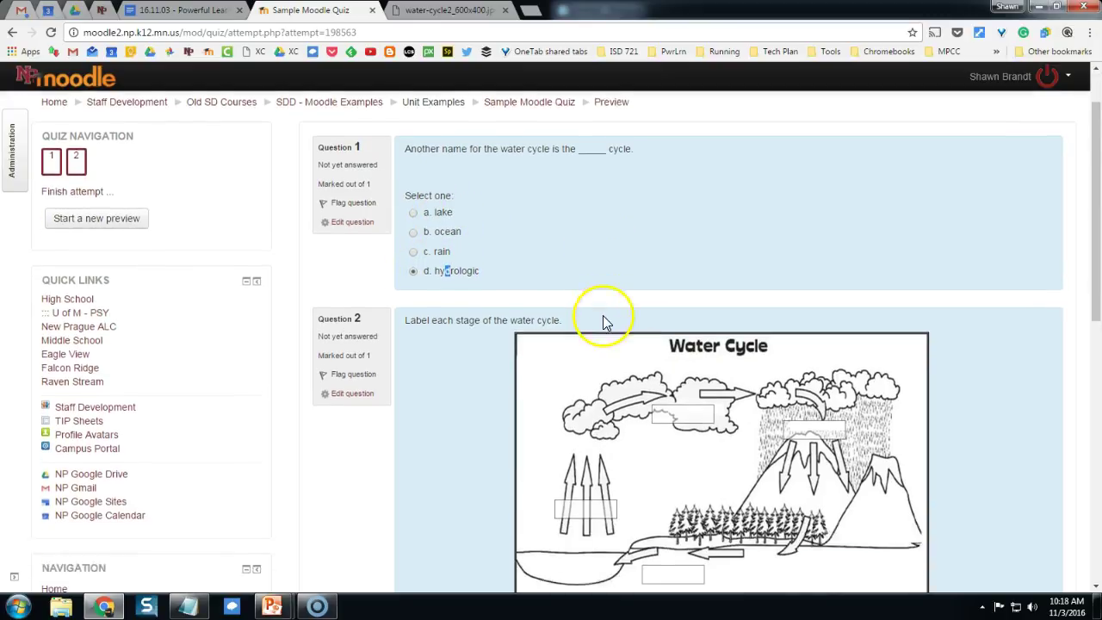
{"action": "scroll", "coordinate": [462, 323], "scroll_direction": "down", "scroll_amount": 2}
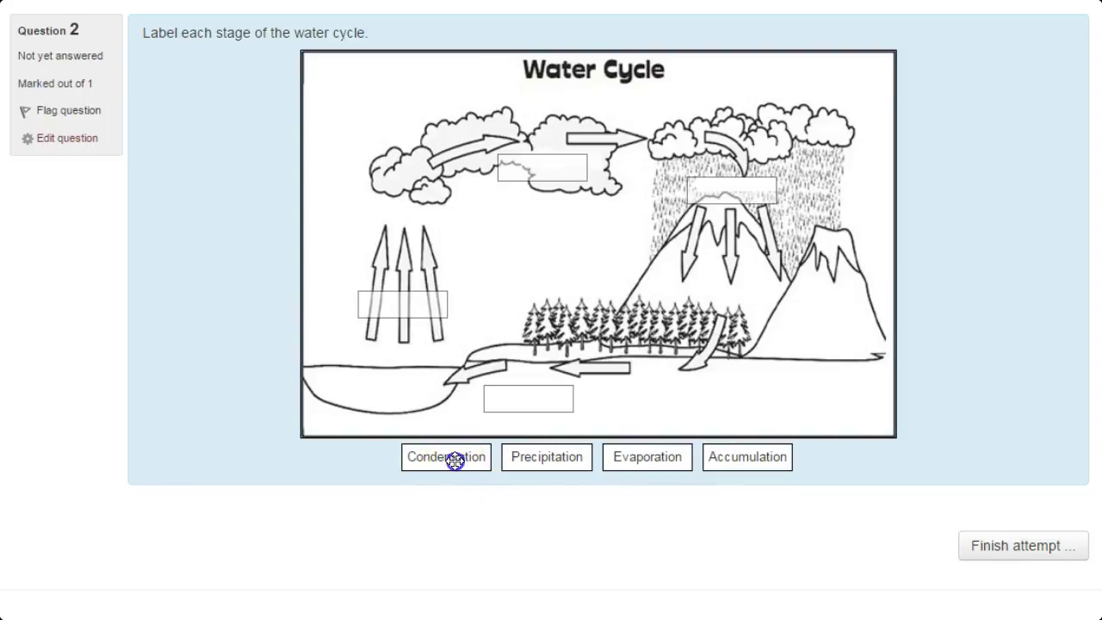
Place Condensation in the cloud box, Precipitation on the rising arrows, and Evaporation in the rain
{"action": "left_click_drag", "start_coordinate": [455, 458], "coordinate": [563, 180]}
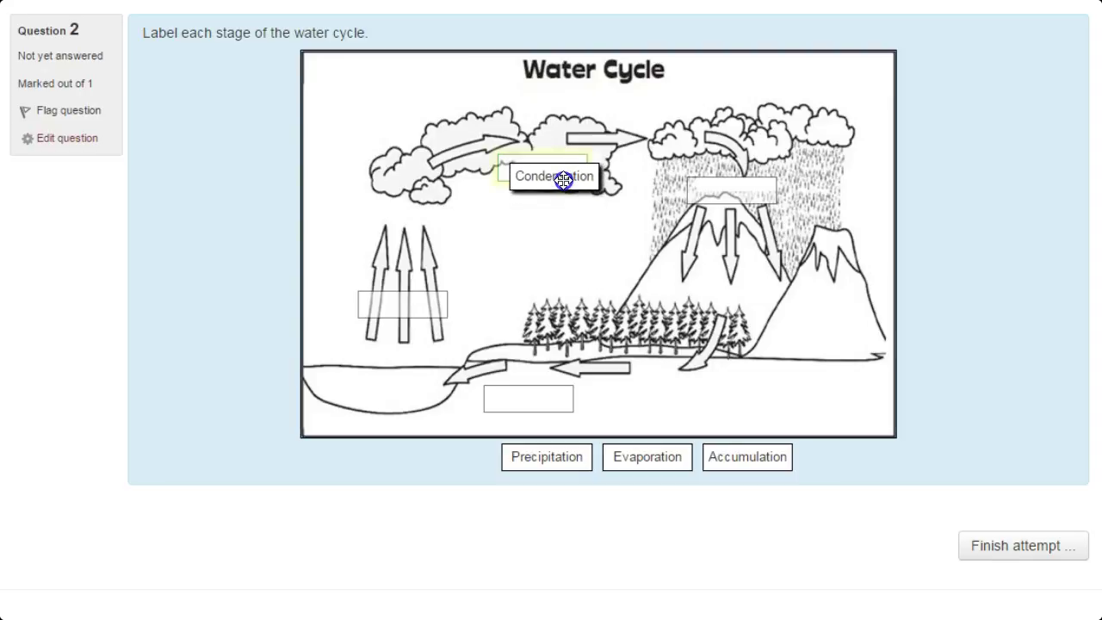
{"action": "left_click_drag", "start_coordinate": [563, 180], "coordinate": [564, 180]}
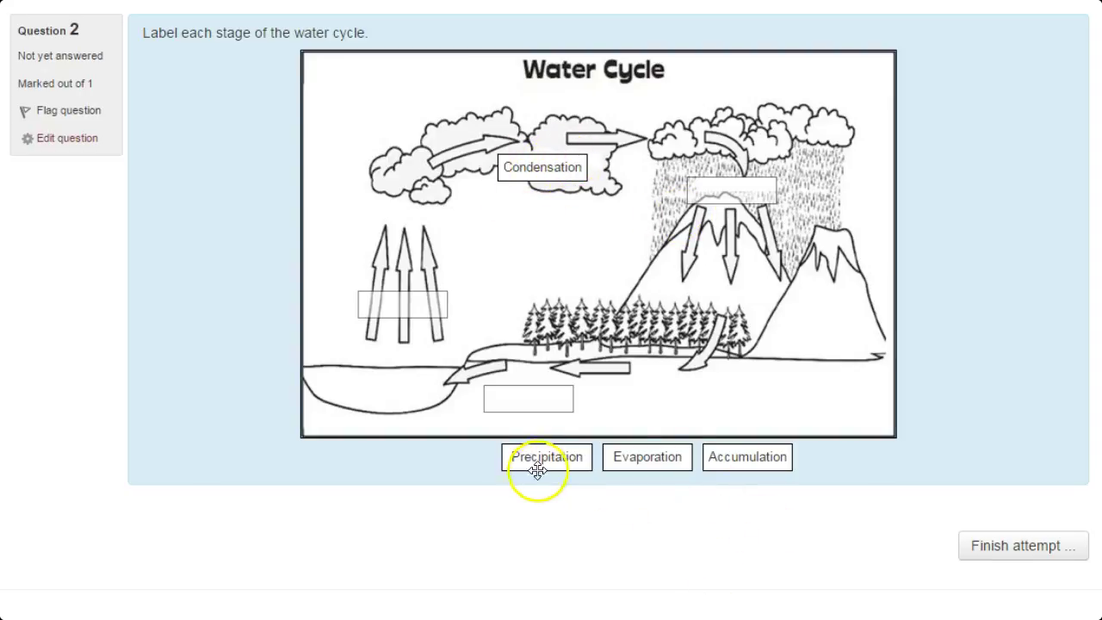
{"action": "left_click_drag", "start_coordinate": [540, 458], "coordinate": [402, 312]}
{"action": "left_click_drag", "start_coordinate": [660, 457], "coordinate": [545, 420]}
{"action": "left_click_drag", "start_coordinate": [626, 456], "coordinate": [736, 196]}
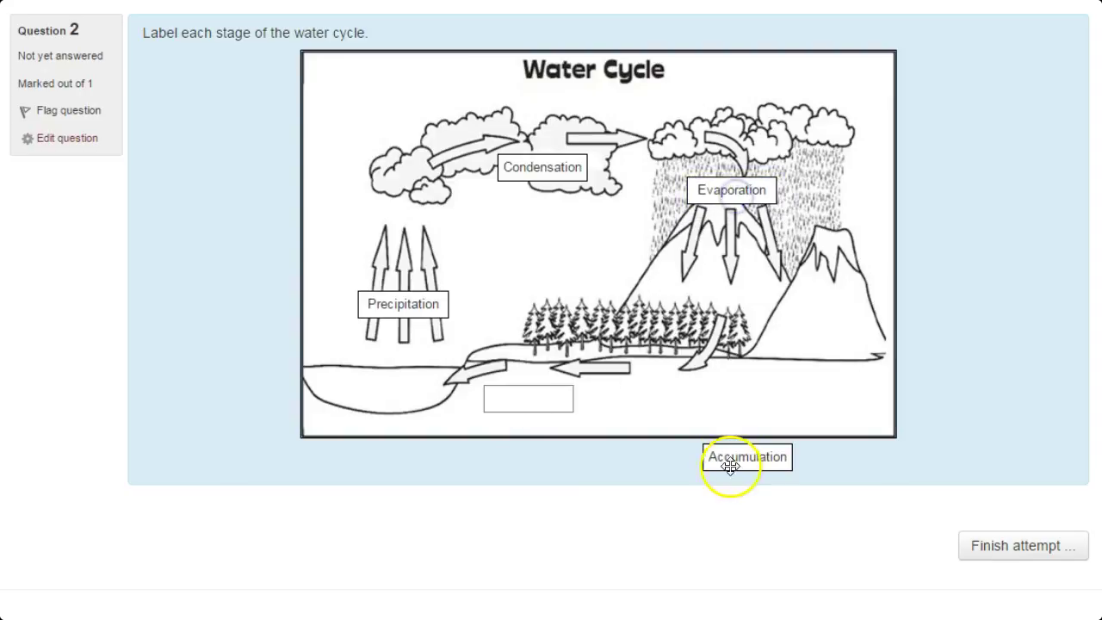